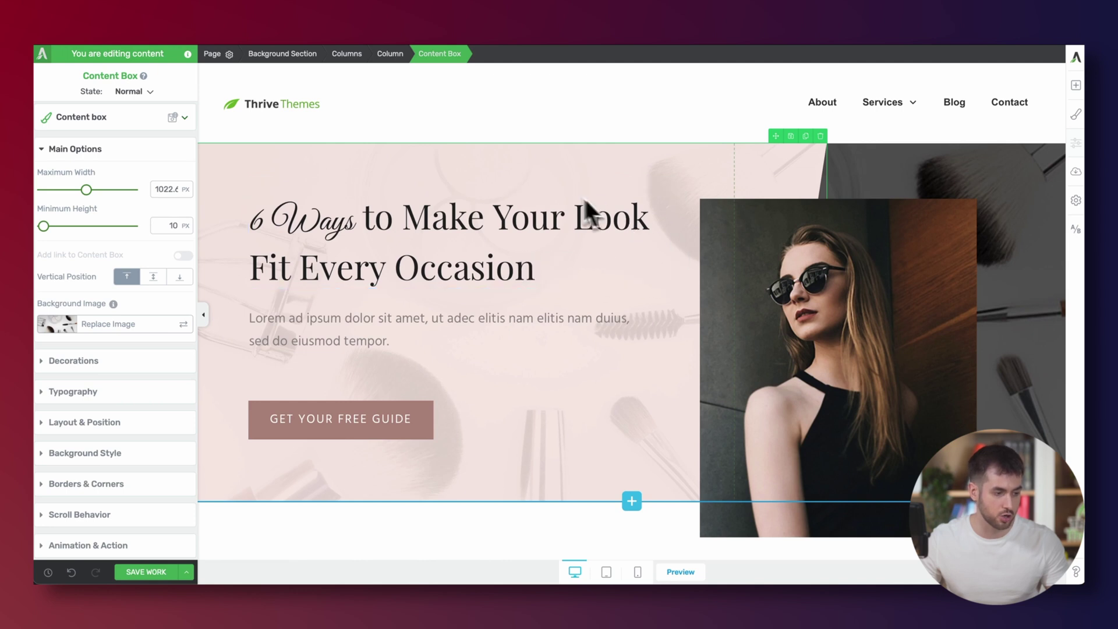
# - Scroll up and down the landing page canvas to review its sections
pyautogui.scroll(-20, 589, 187)
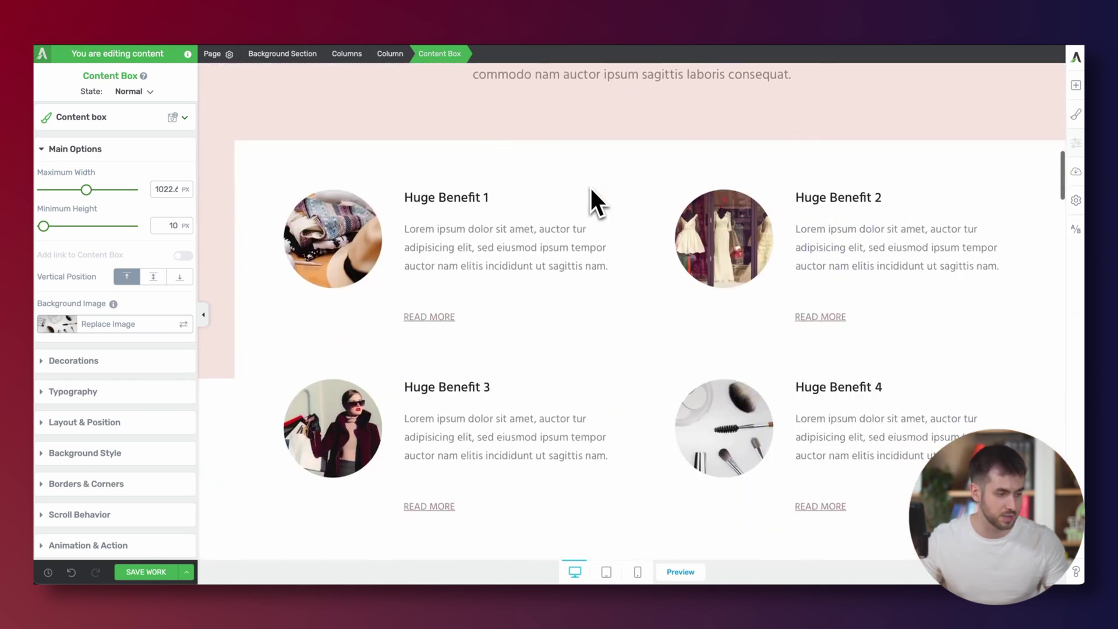
pyautogui.scroll(20, 589, 186)
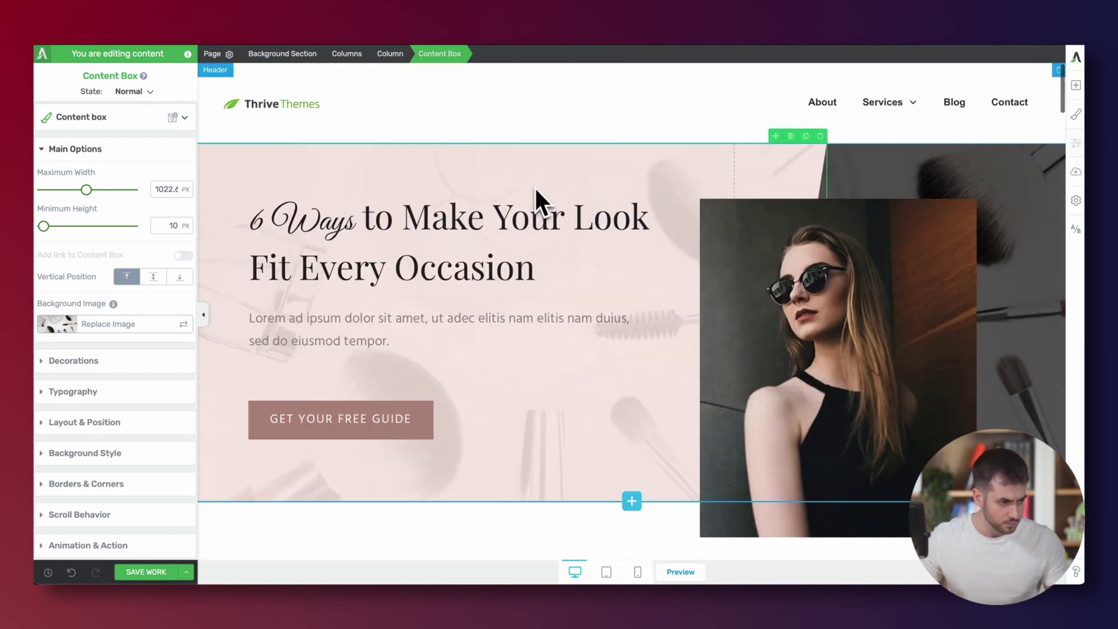
pyautogui.scroll(-2, 496, 209)
pyautogui.scroll(2, 497, 209)
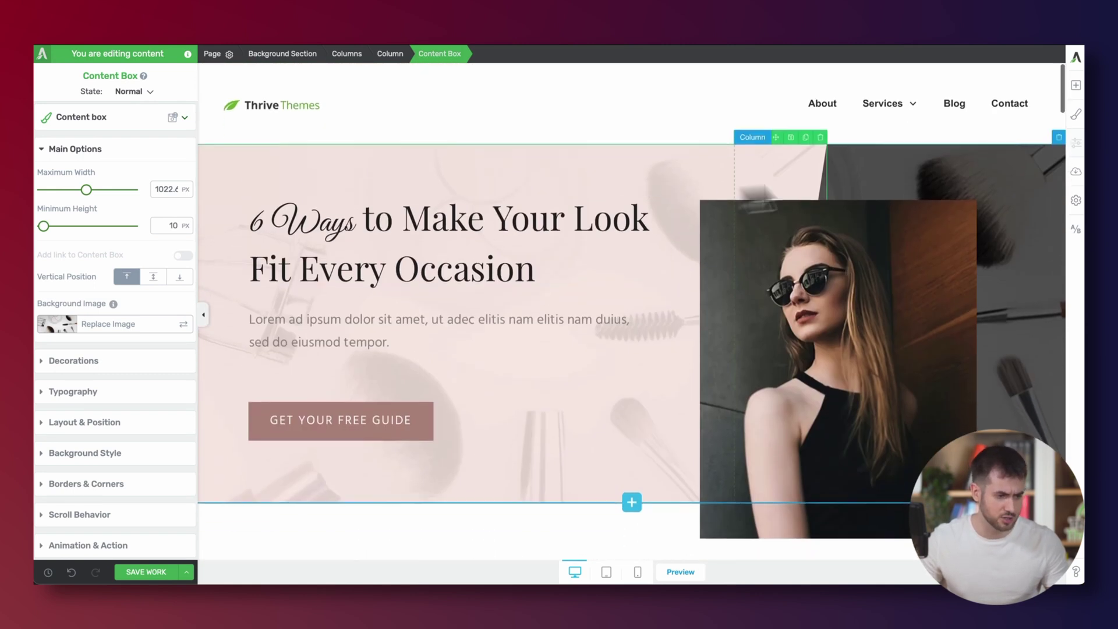
# - Open the Pre-built Landing Page library and view the 7 pages of the Chic Smart set
pyautogui.click(1067, 270)
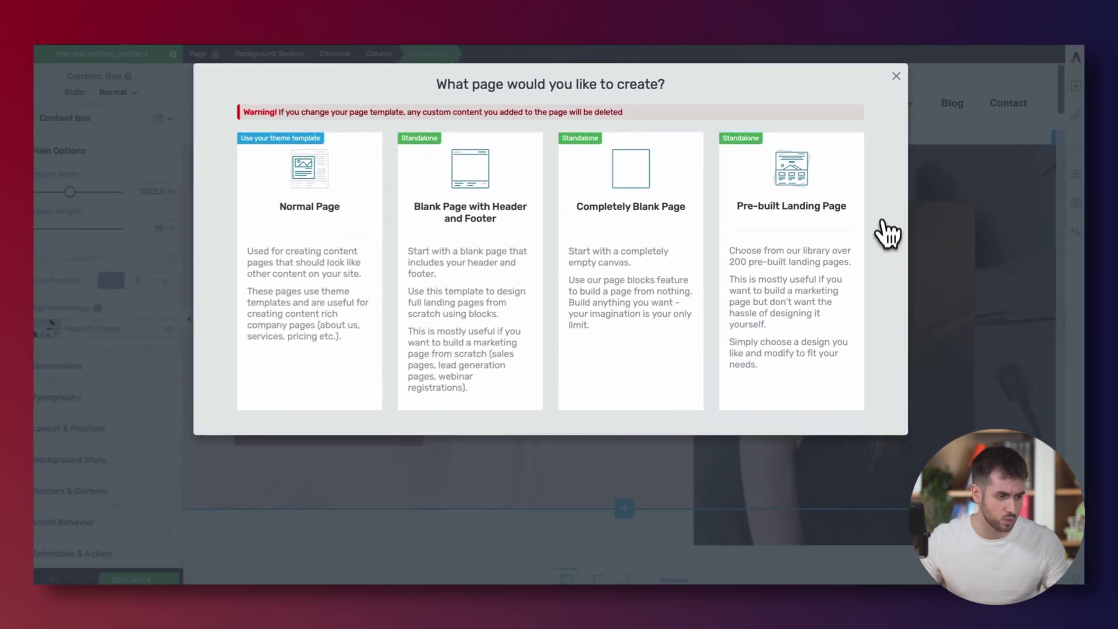
pyautogui.click(798, 242)
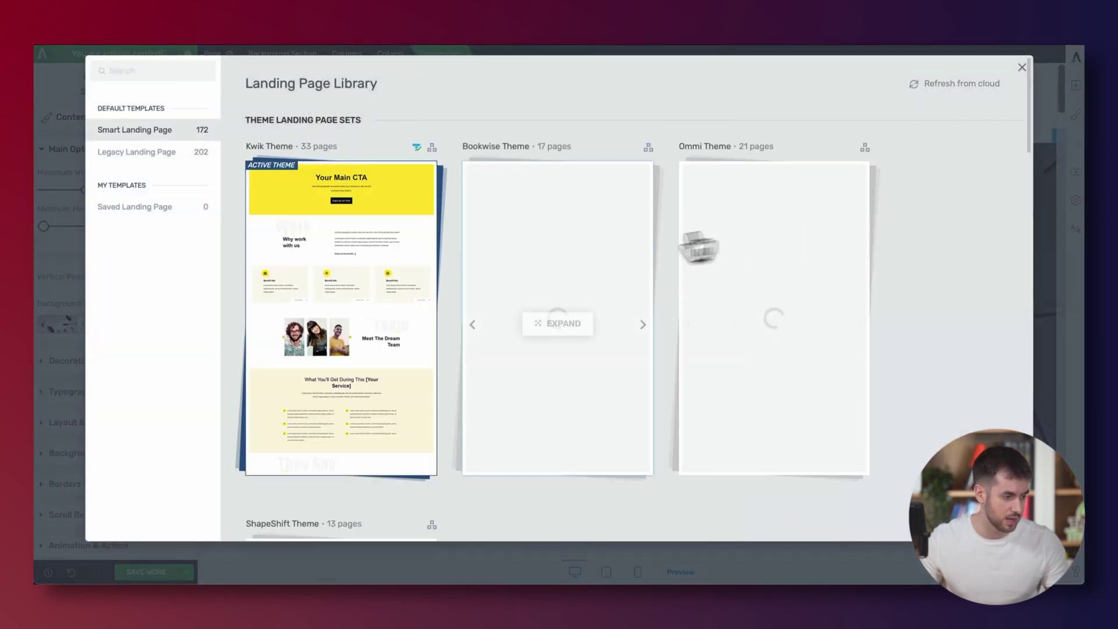
pyautogui.scroll(-1, 554, 285)
pyautogui.scroll(-10, 550, 285)
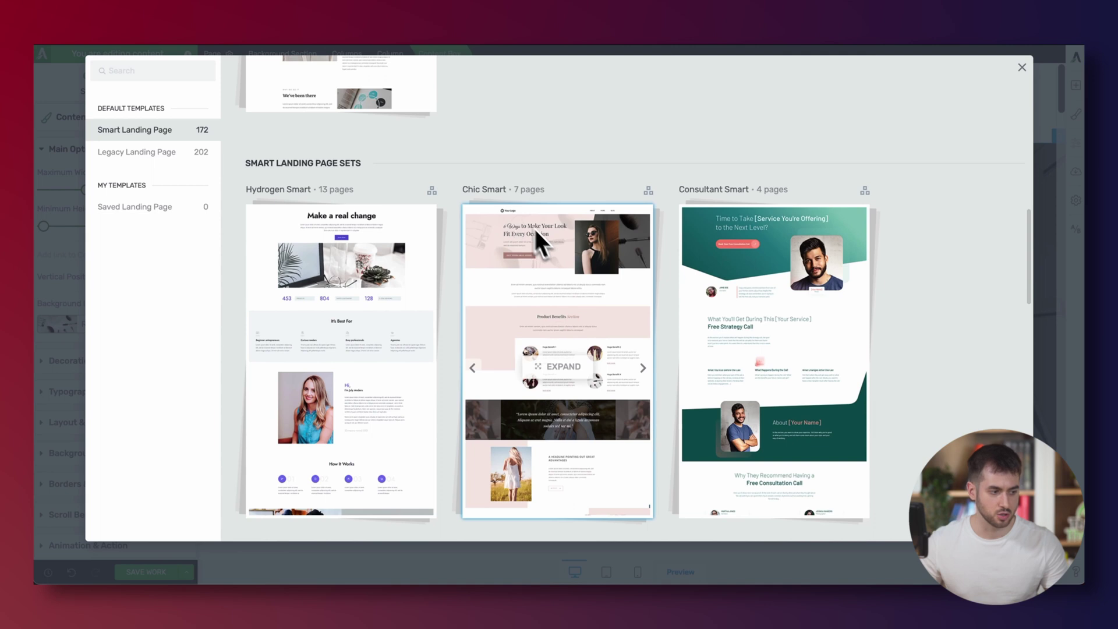
pyautogui.click(500, 221)
pyautogui.scroll(5, 531, 260)
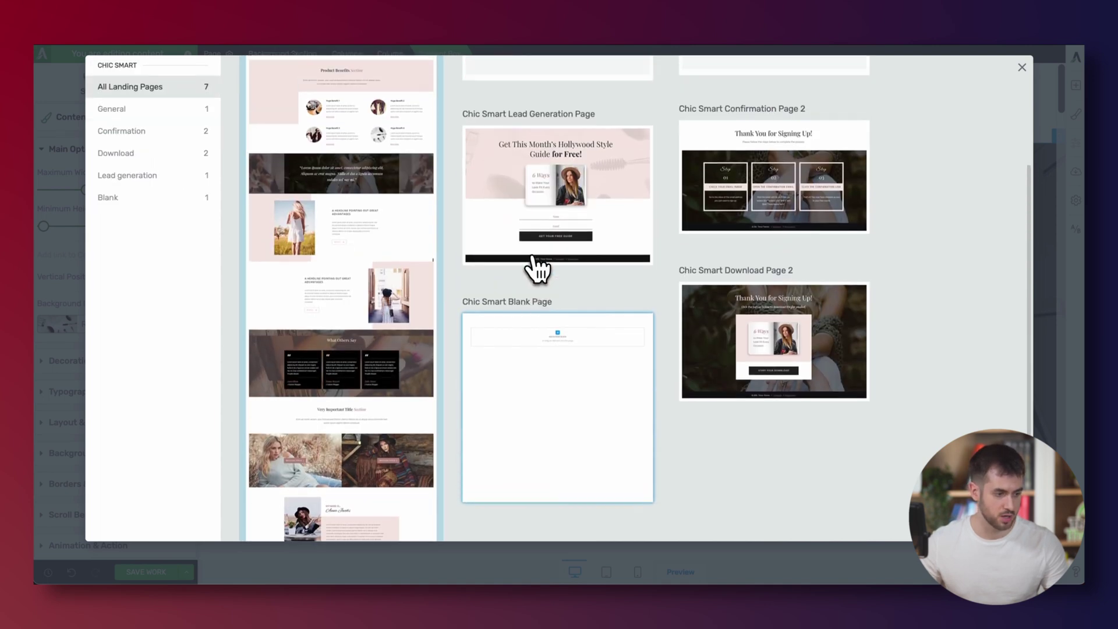
pyautogui.scroll(2, 537, 268)
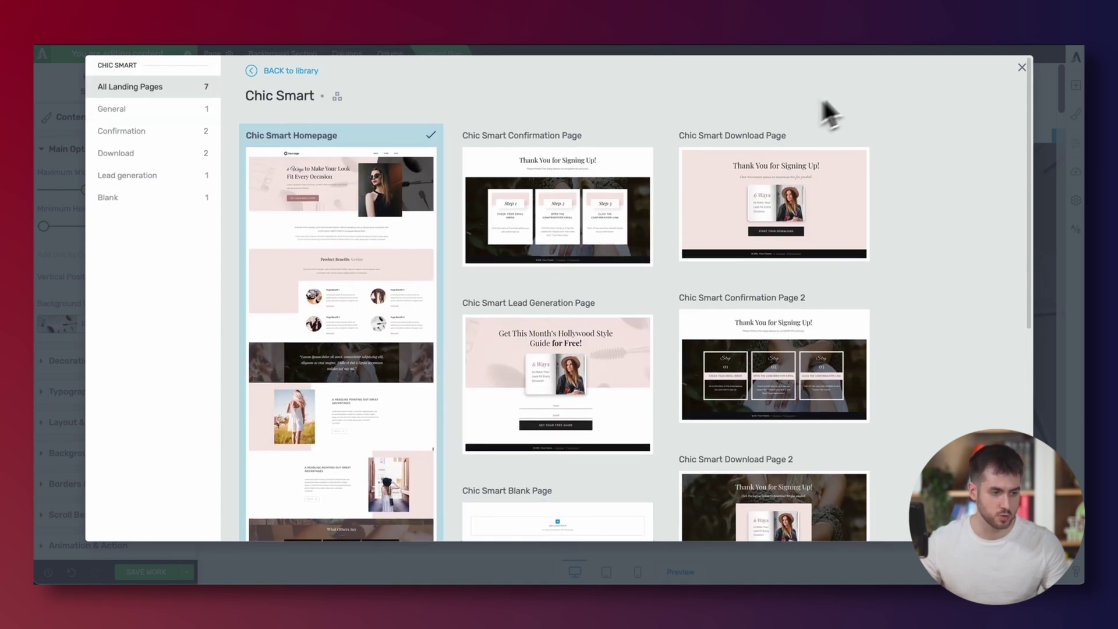
# - Close the template library and start editing the site header
pyautogui.click(1023, 67)
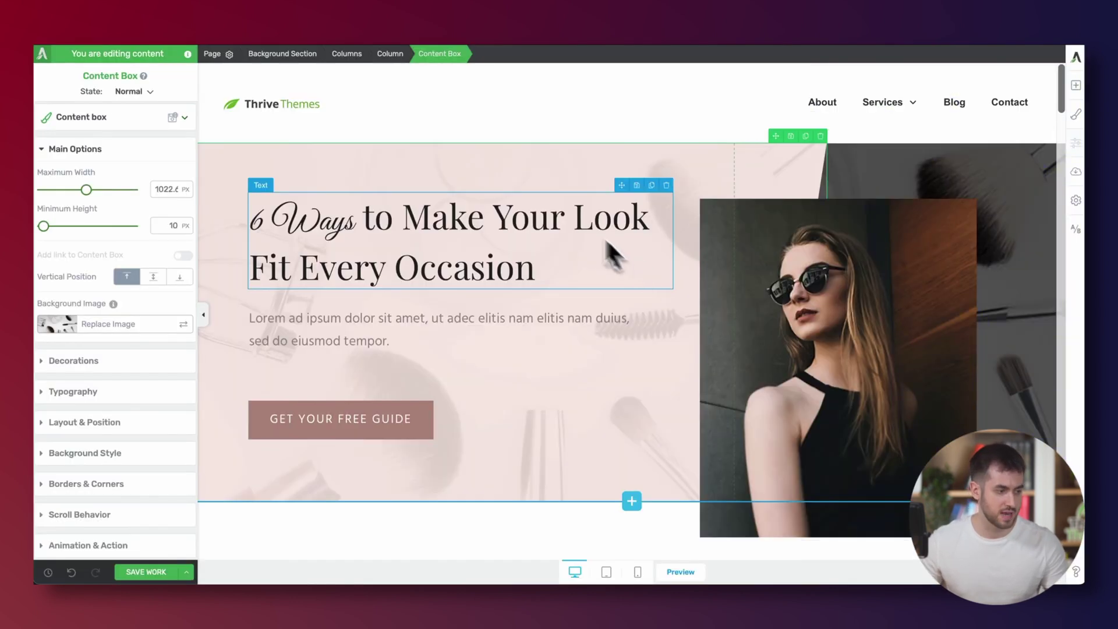
pyautogui.click(382, 124)
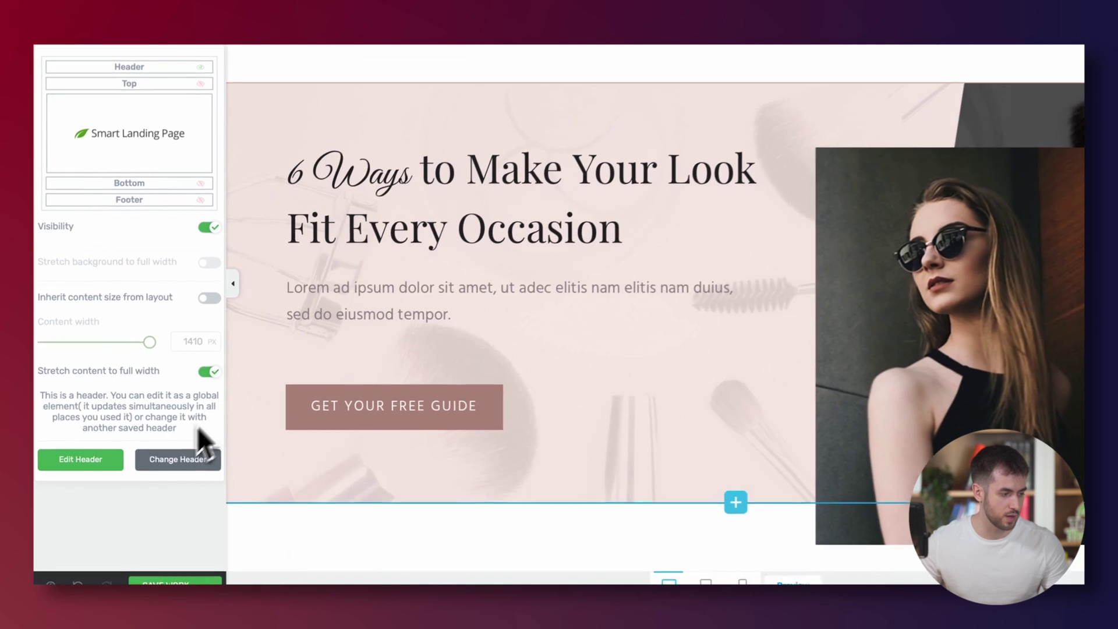
pyautogui.click(105, 446)
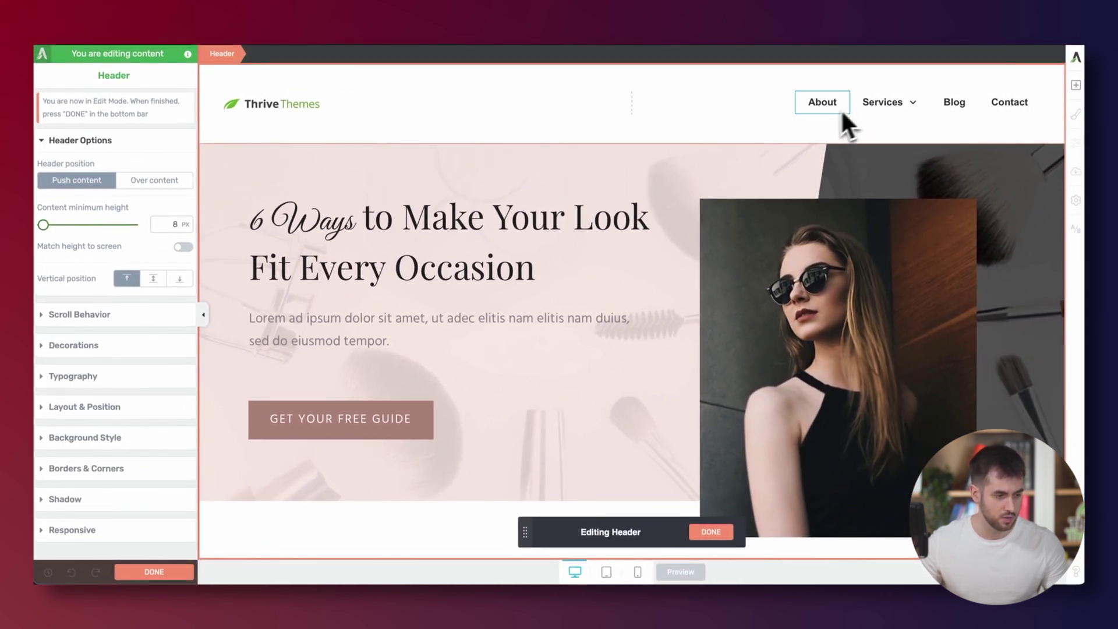
# - Find the Search element with 'sear' and drag it into the header beside the menu
pyautogui.click(1074, 87)
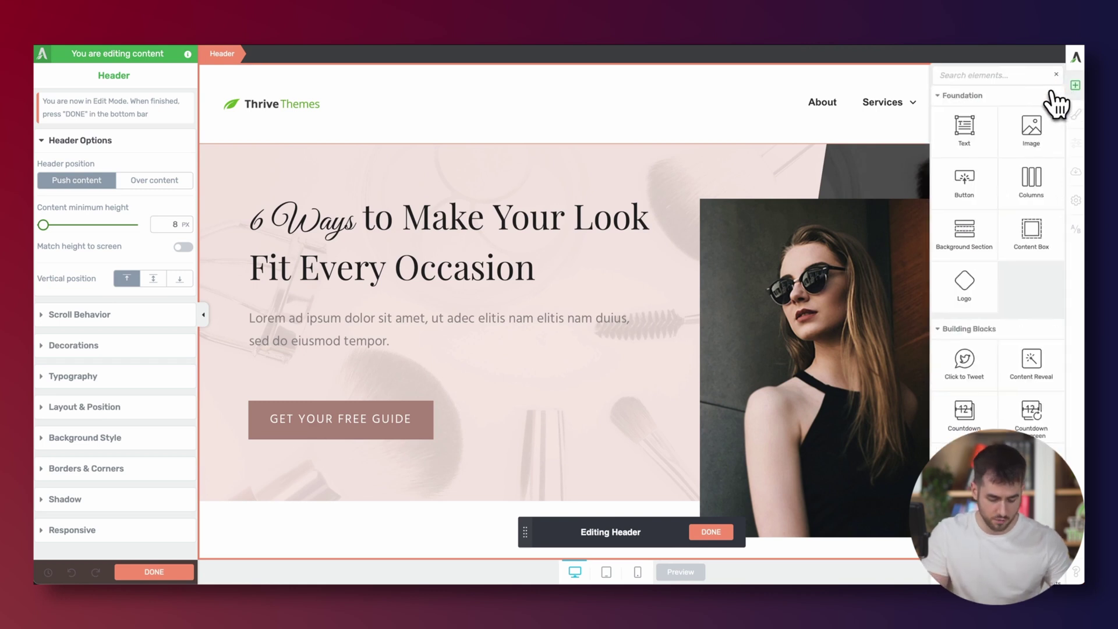
pyautogui.write('sear')
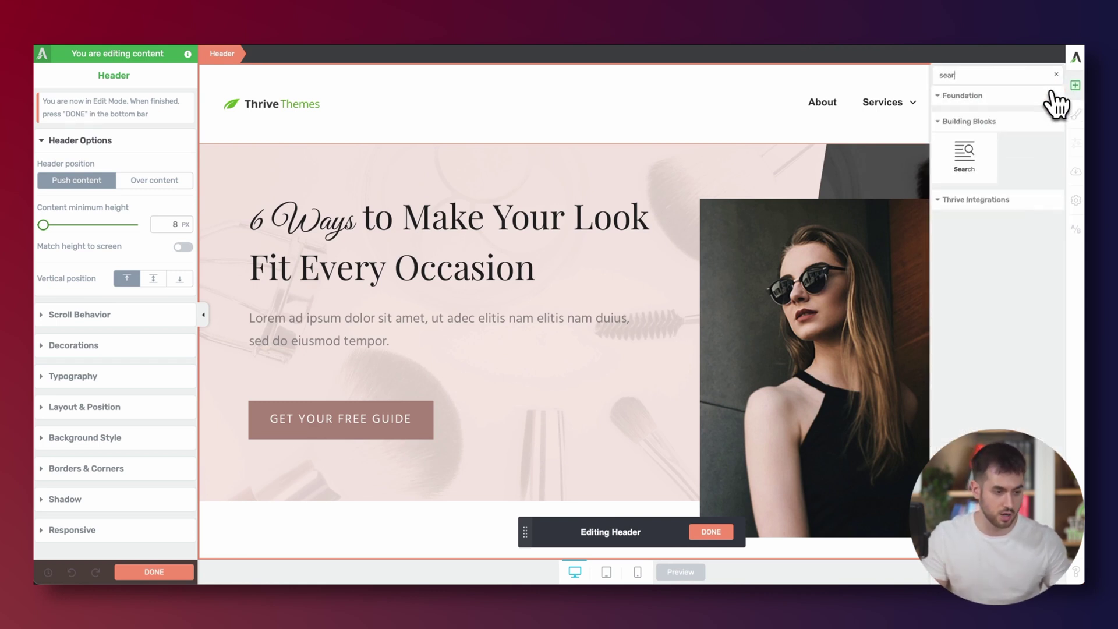
pyautogui.moveTo(991, 149); pyautogui.dragTo(1018, 106)
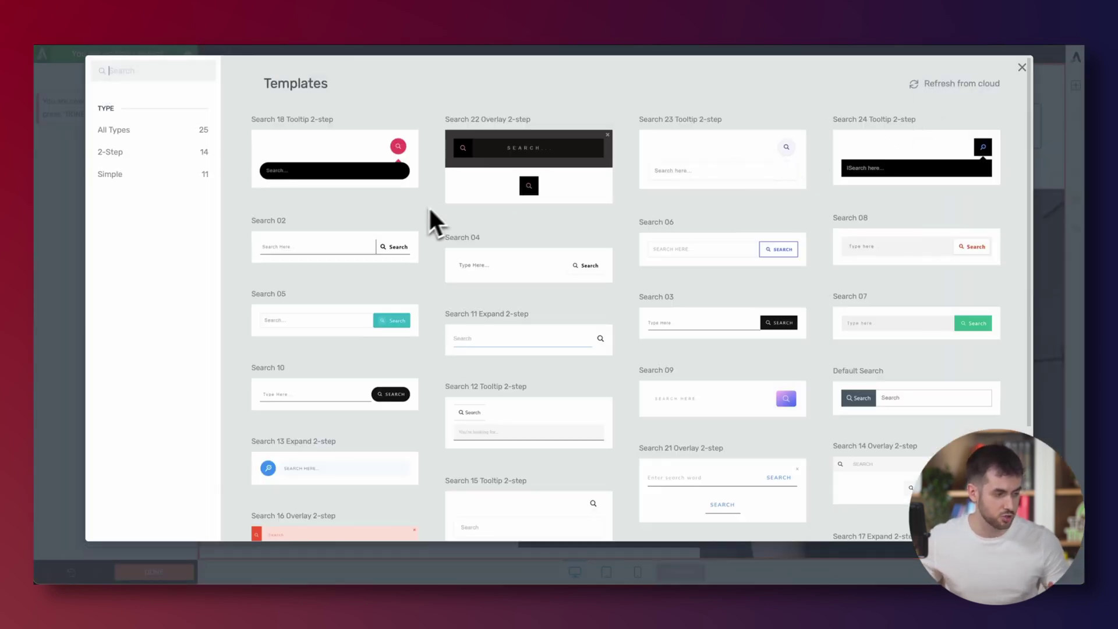
# - Filter the search templates by Simple and 2-Step, then apply Search 18 Tooltip 2-step
pyautogui.scroll(-5, 418, 224)
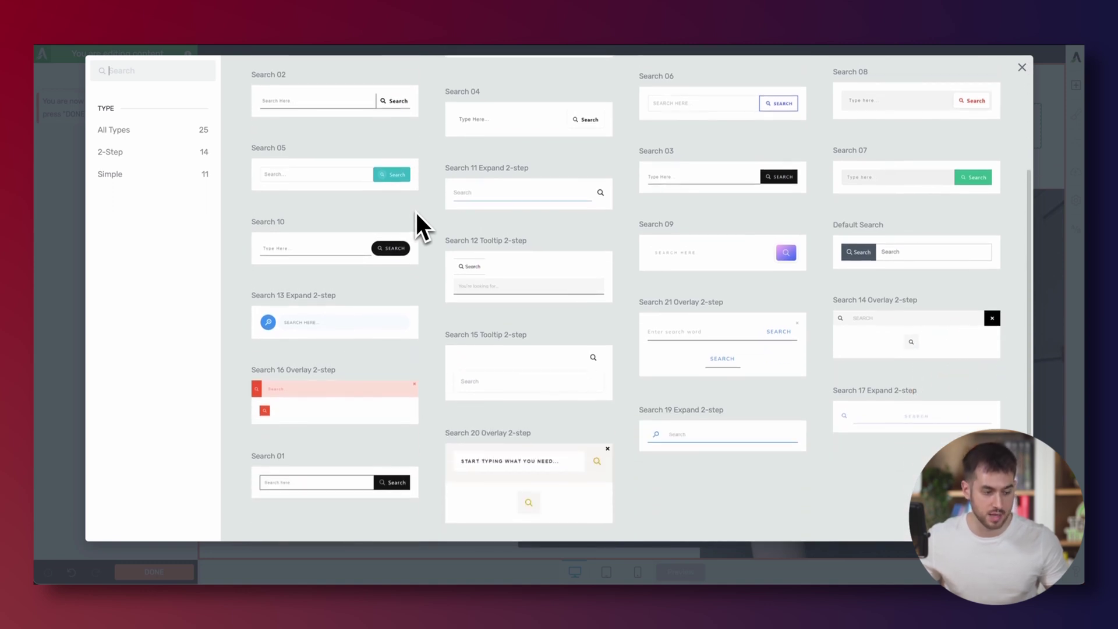
pyautogui.scroll(5, 416, 213)
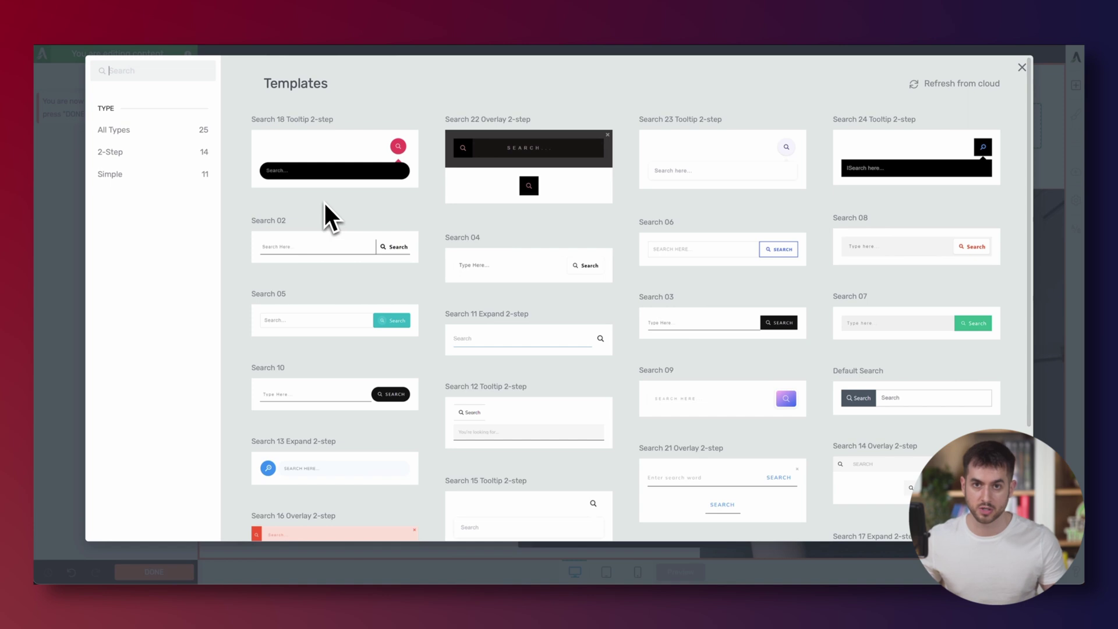
pyautogui.click(180, 185)
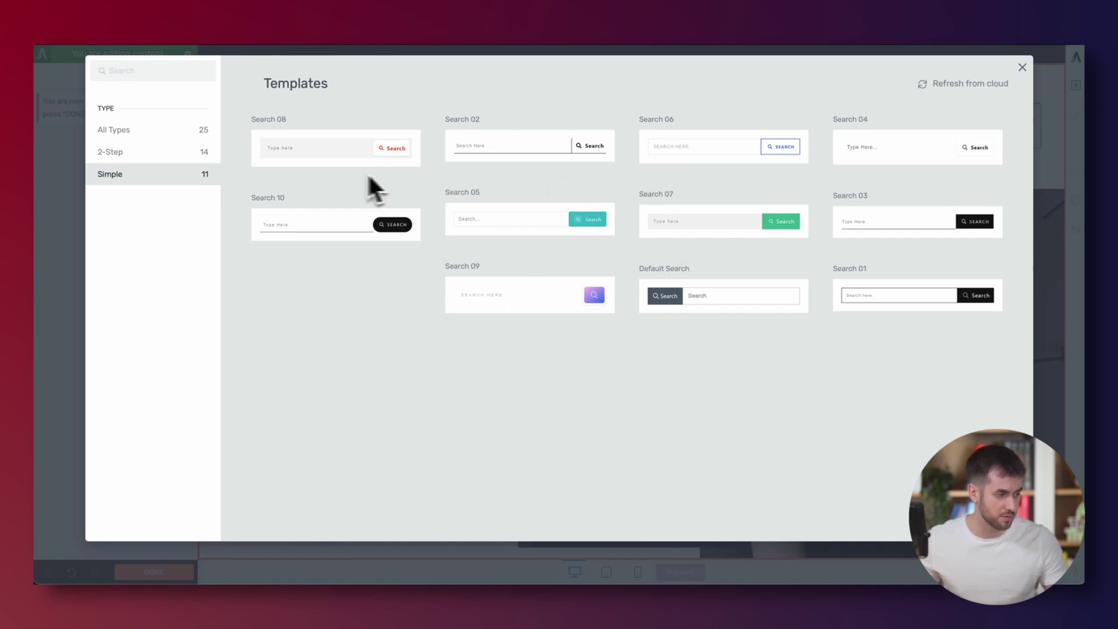
pyautogui.click(195, 156)
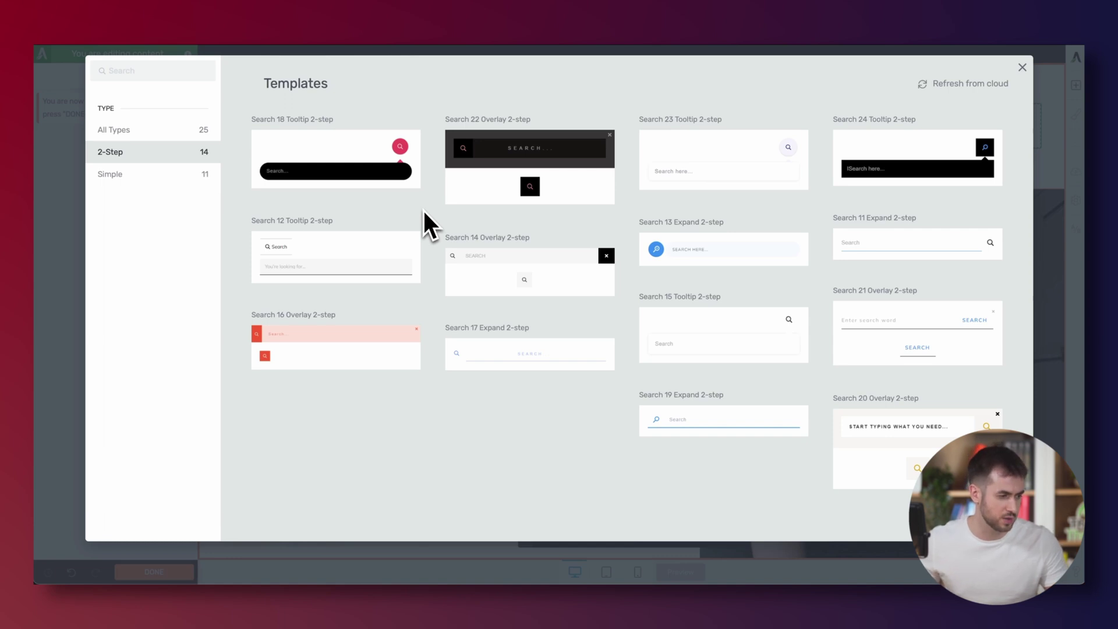
pyautogui.click(349, 175)
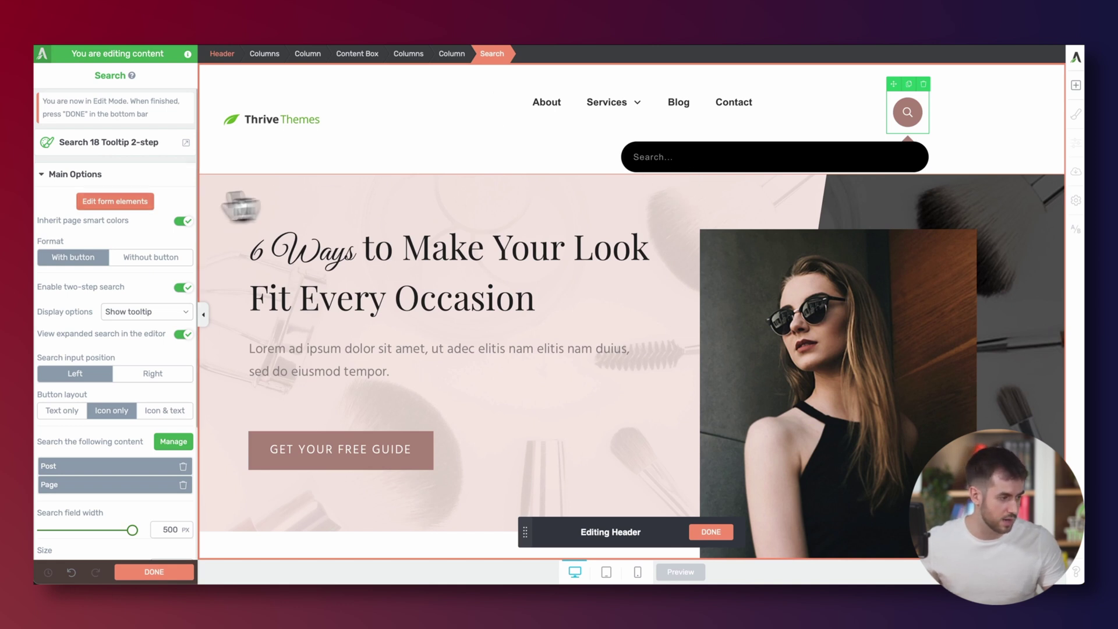
# - Enter Edit form elements mode and select the black Search Input bar
pyautogui.click(139, 202)
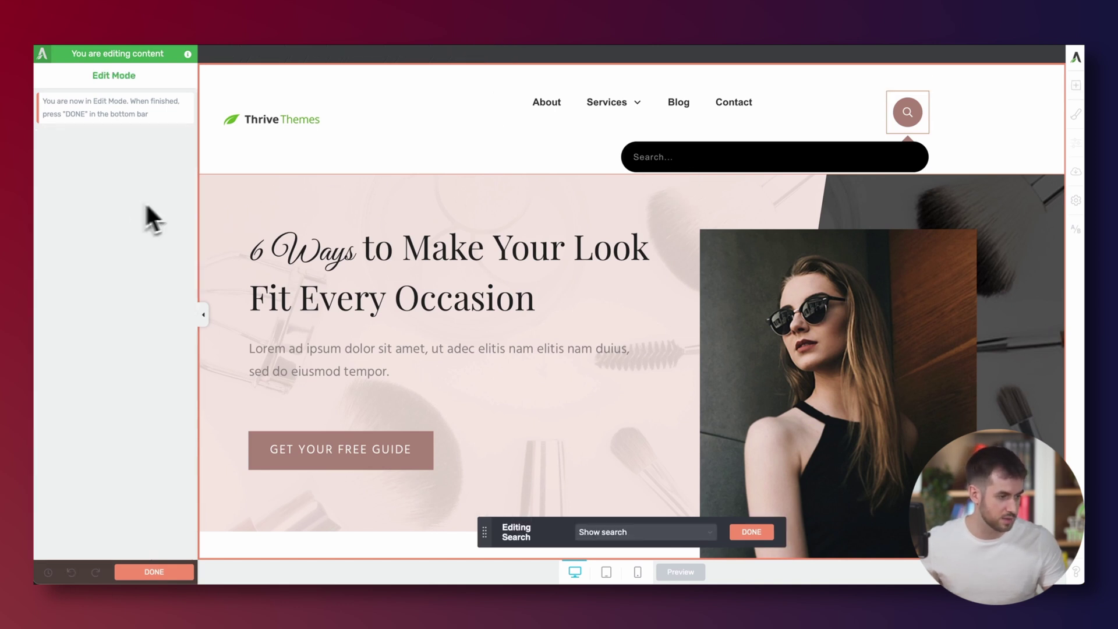
pyautogui.click(648, 154)
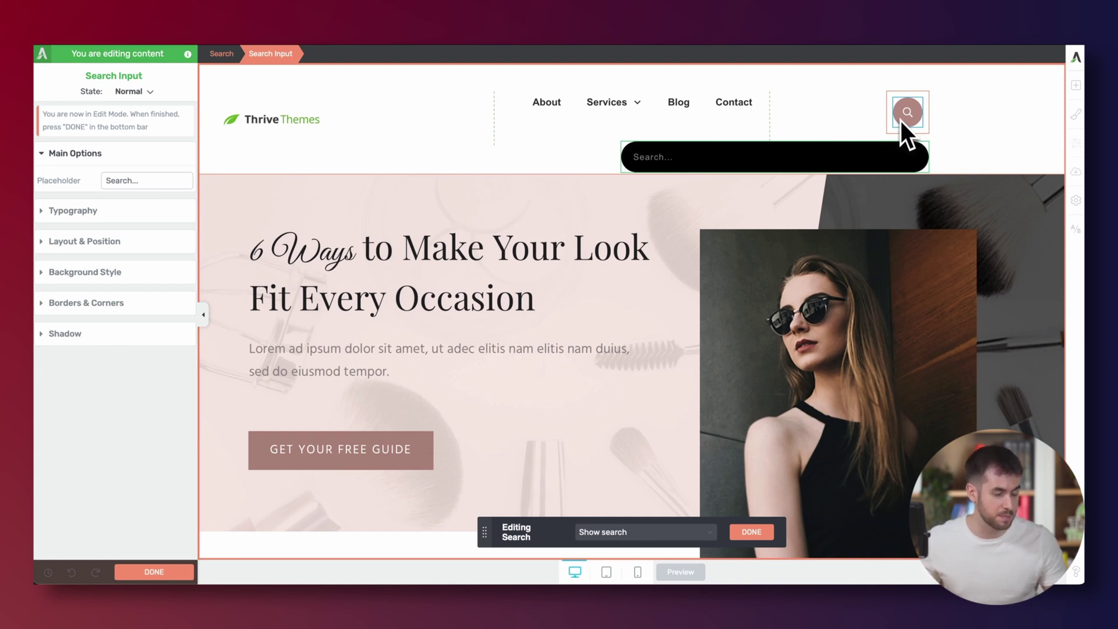
# - Change the search input's background from black to white (#ffffff)
pyautogui.click(105, 275)
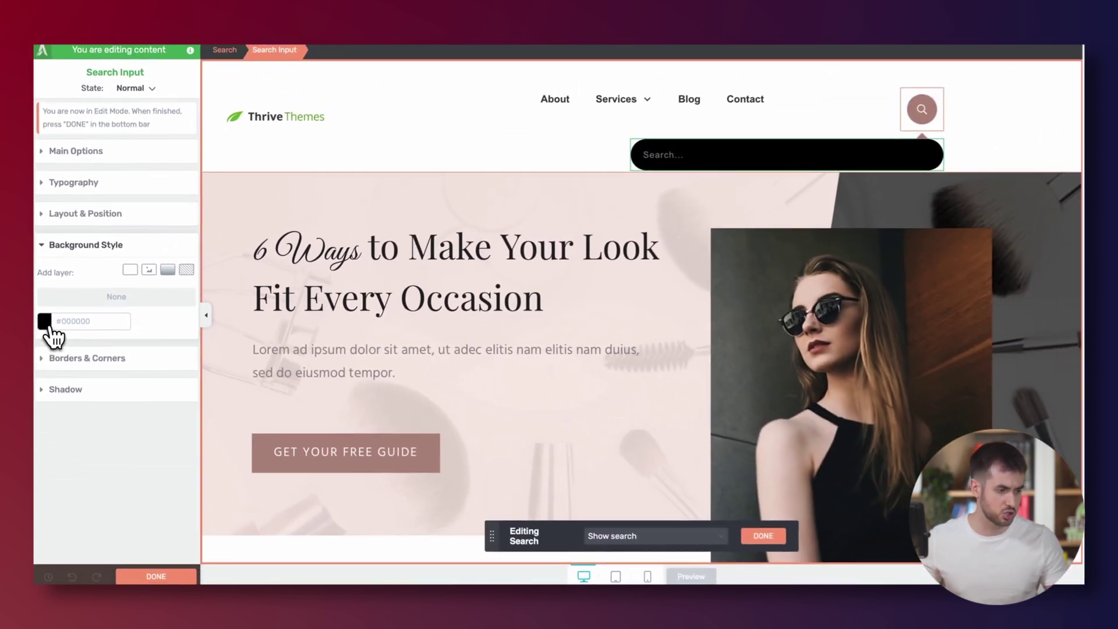
pyautogui.click(53, 346)
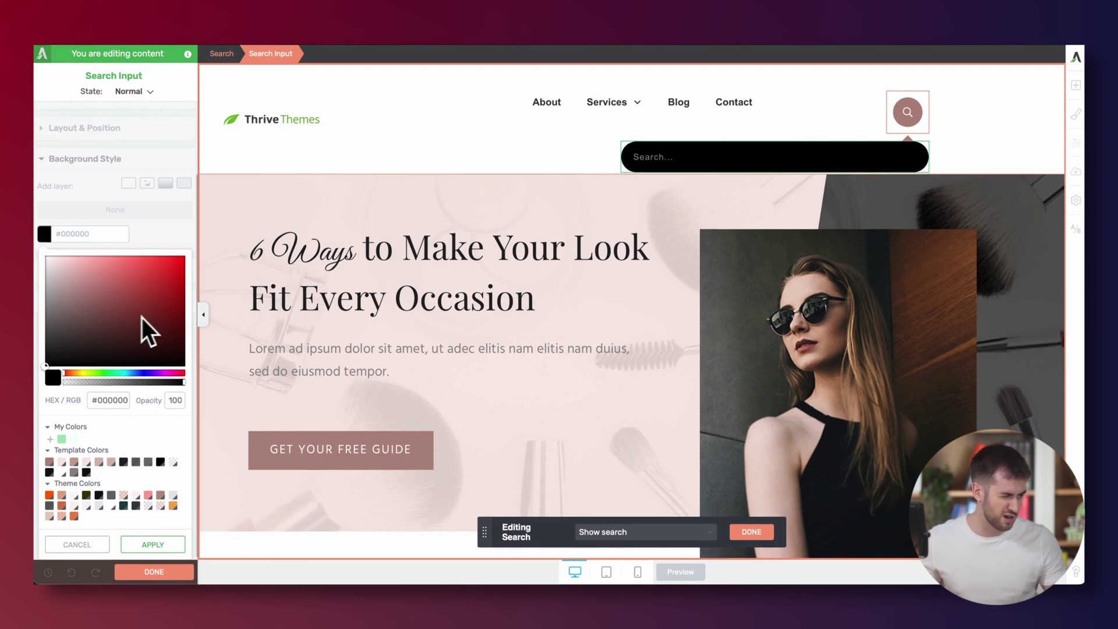
pyautogui.moveTo(142, 317); pyautogui.dragTo(33, 242)
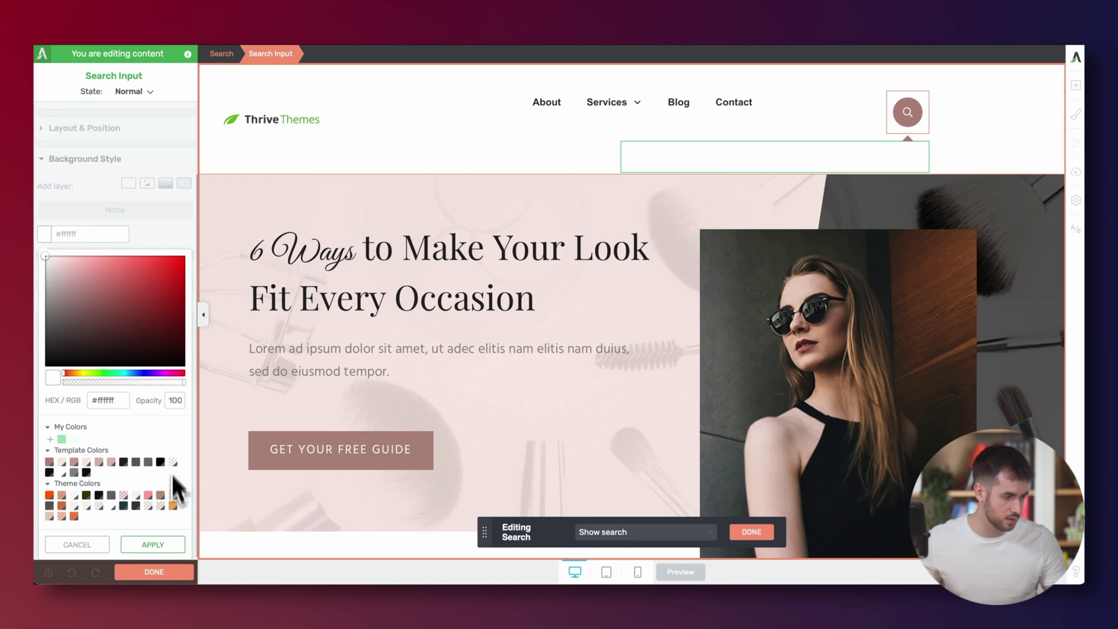
pyautogui.click(155, 544)
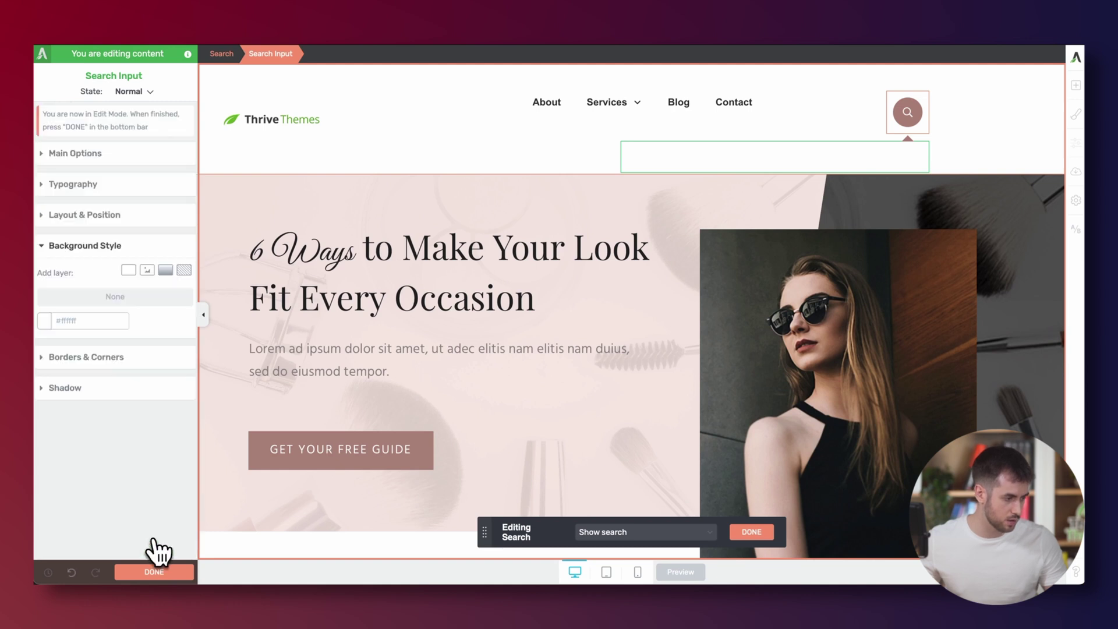
pyautogui.click(120, 357)
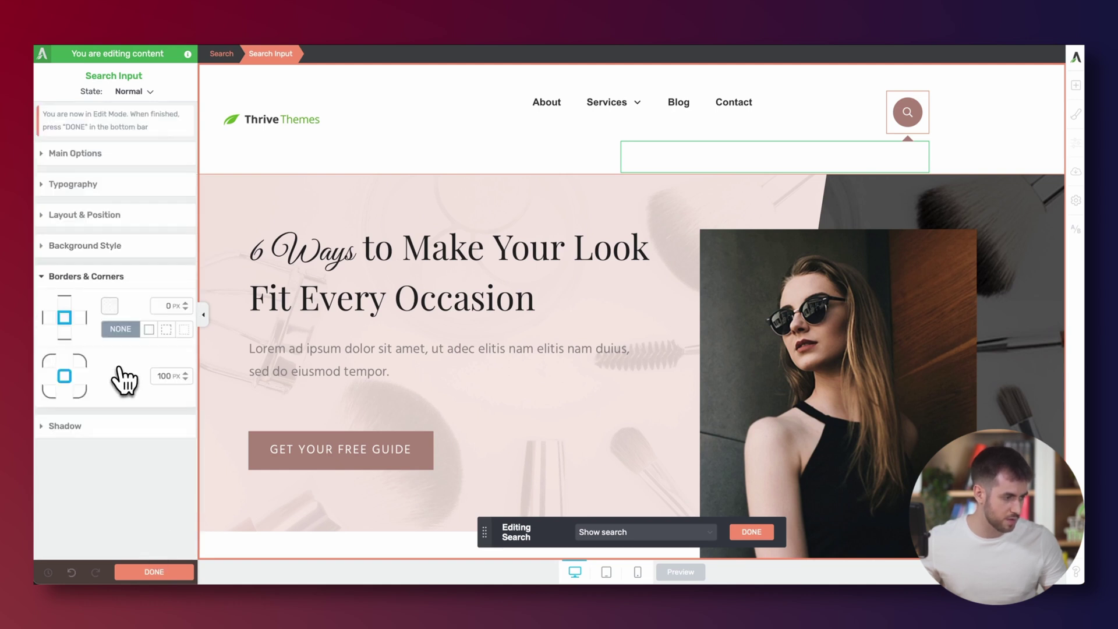
# - Give the search field a 1 px black (#000000) border at 20% opacity
pyautogui.click(165, 307)
pyautogui.write('1')
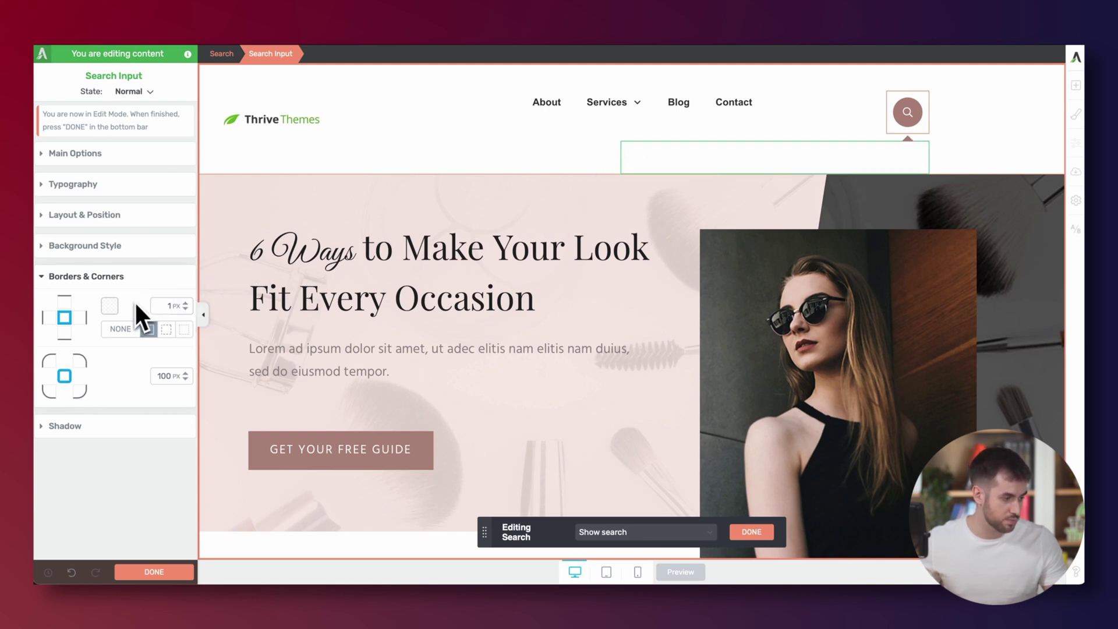
pyautogui.click(117, 308)
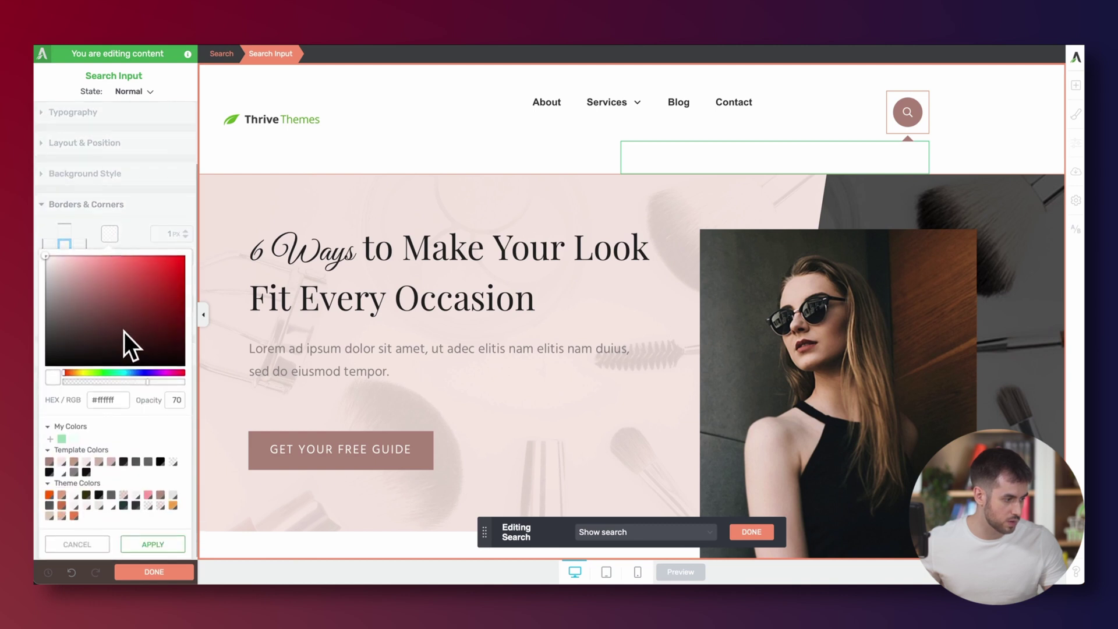
pyautogui.moveTo(75, 323); pyautogui.dragTo(39, 334)
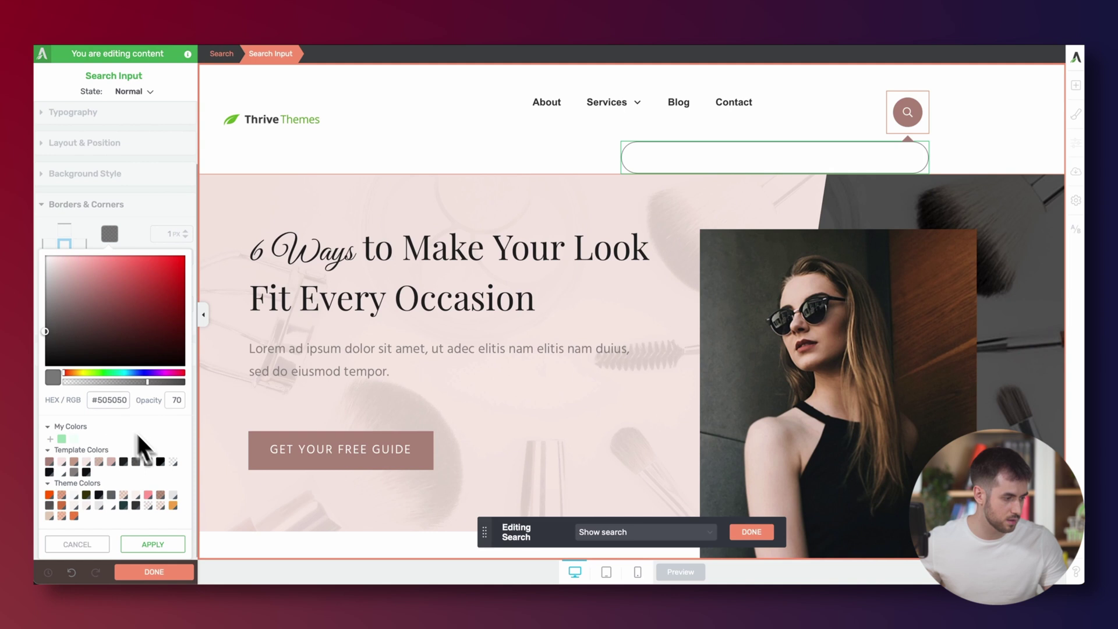
pyautogui.click(161, 462)
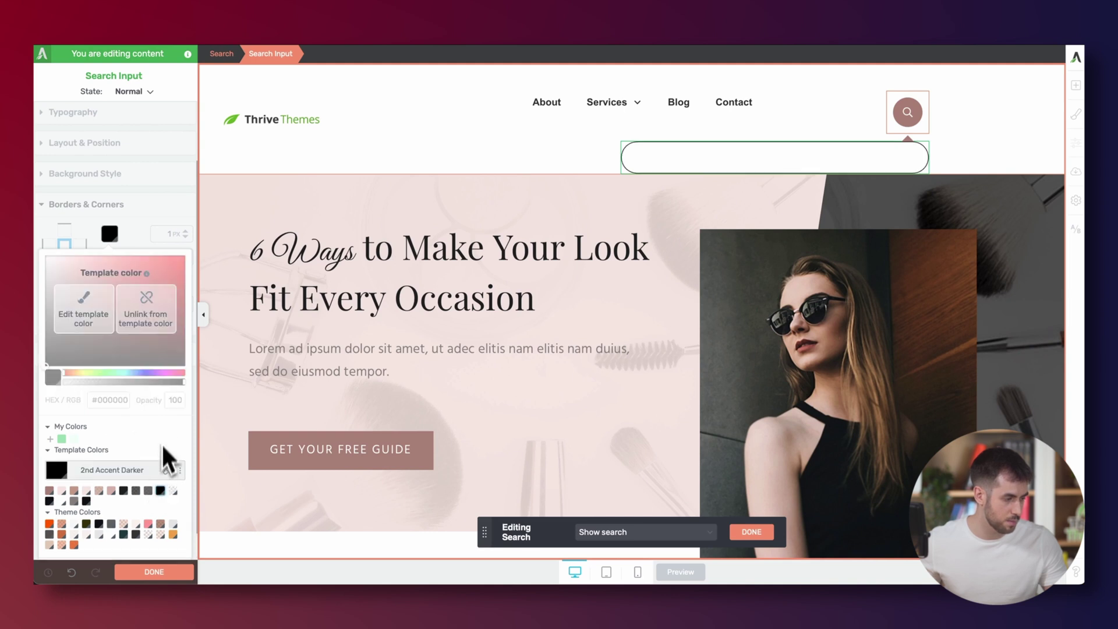
pyautogui.click(152, 315)
pyautogui.doubleClick(176, 400)
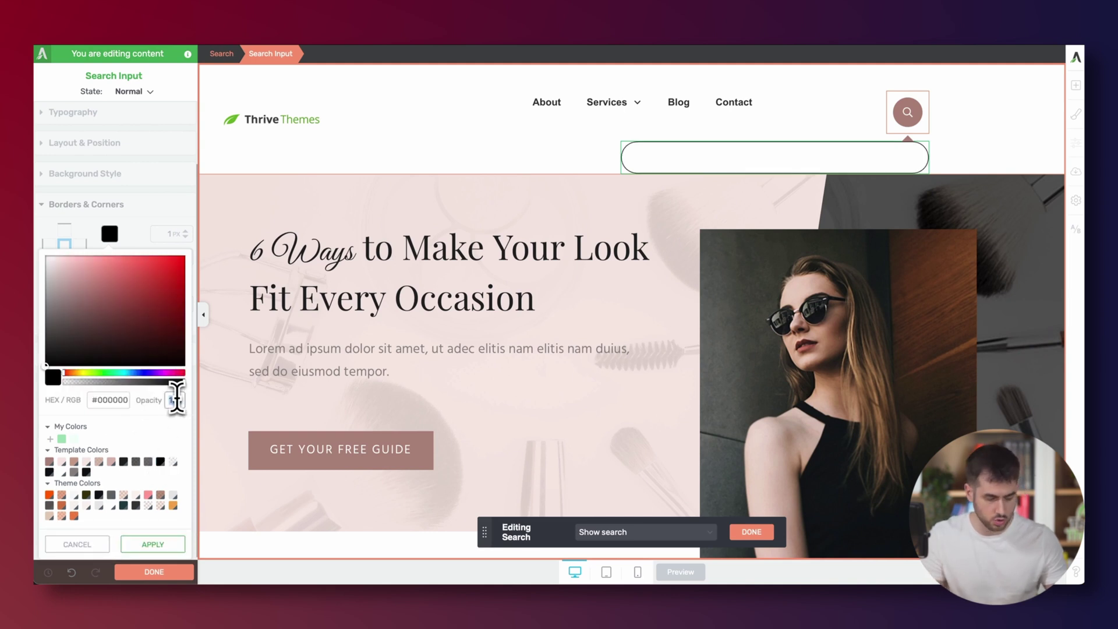
pyautogui.write('20')
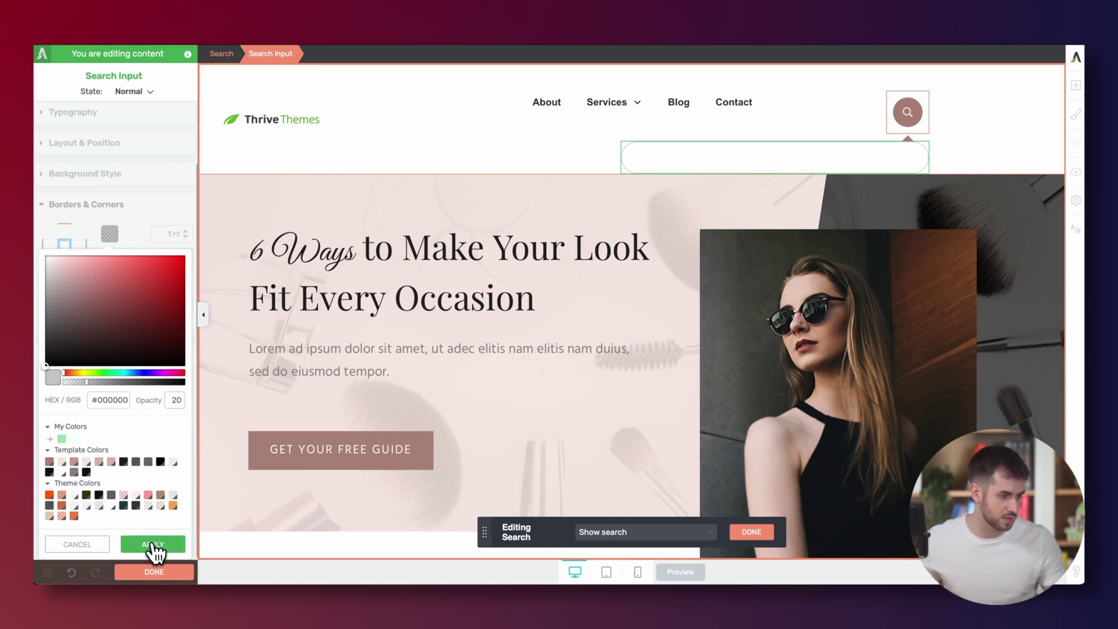
pyautogui.click(154, 546)
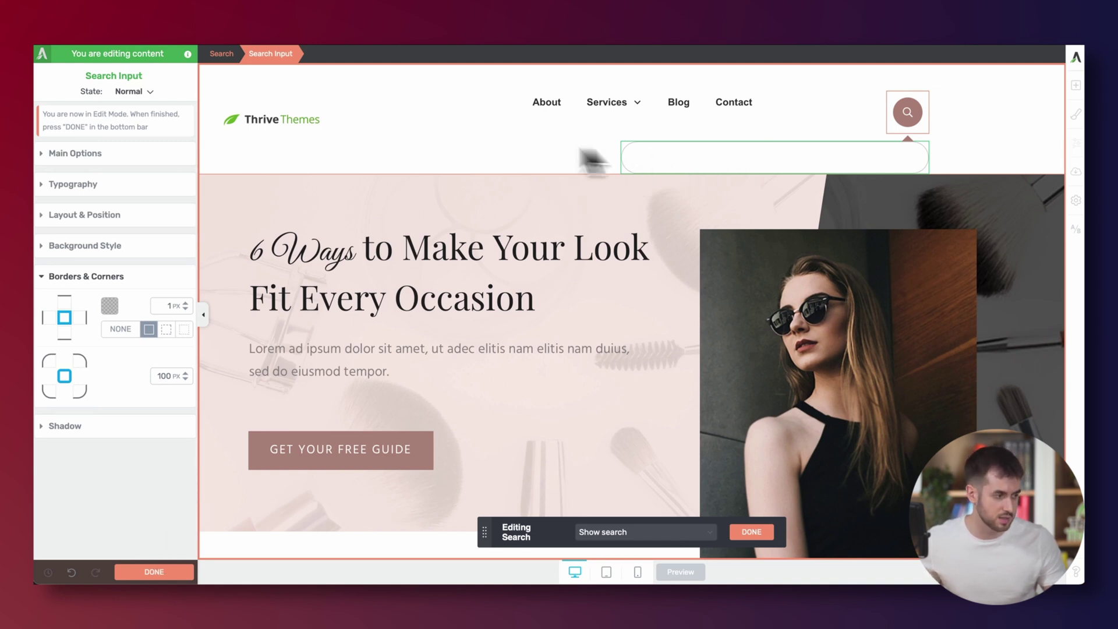
# - Set the search input's typography colour to dark grey #434343
pyautogui.click(120, 187)
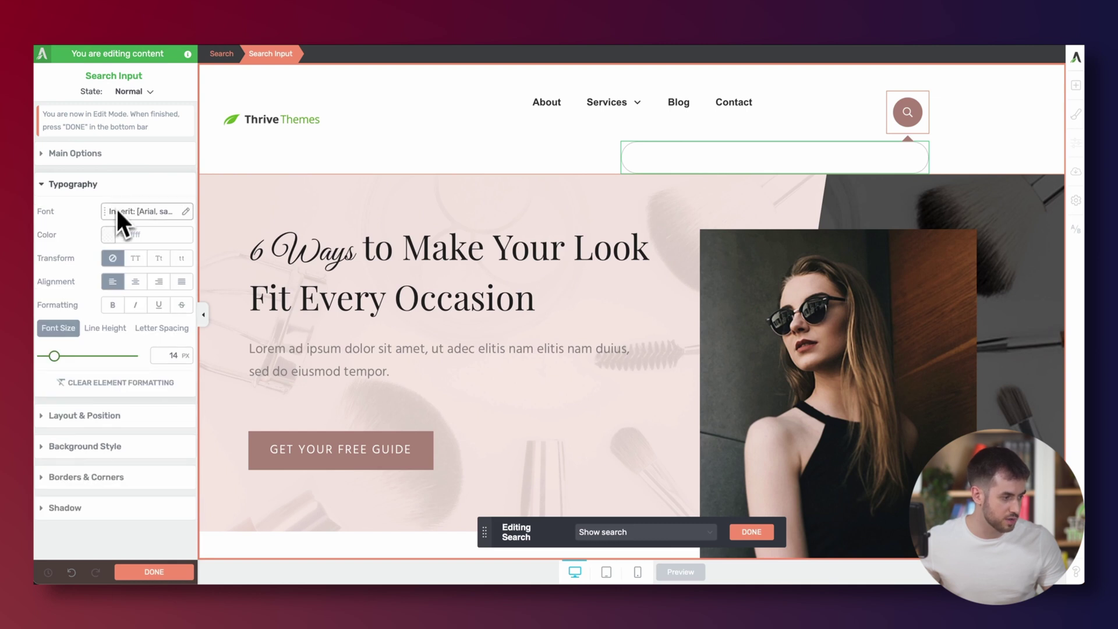
pyautogui.click(114, 235)
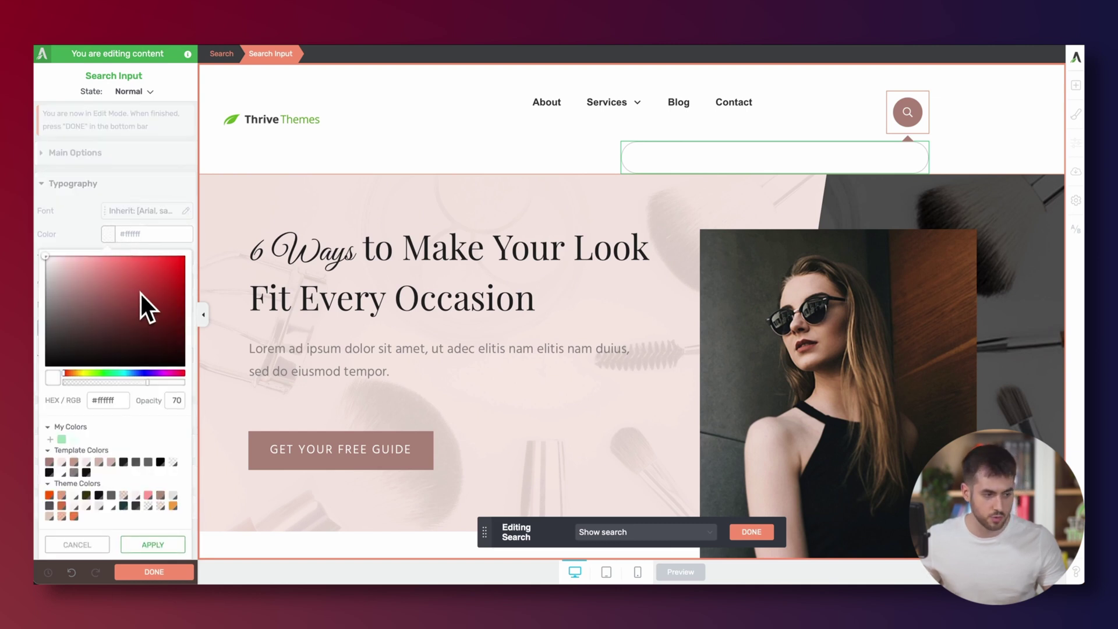
pyautogui.moveTo(141, 293); pyautogui.dragTo(41, 339)
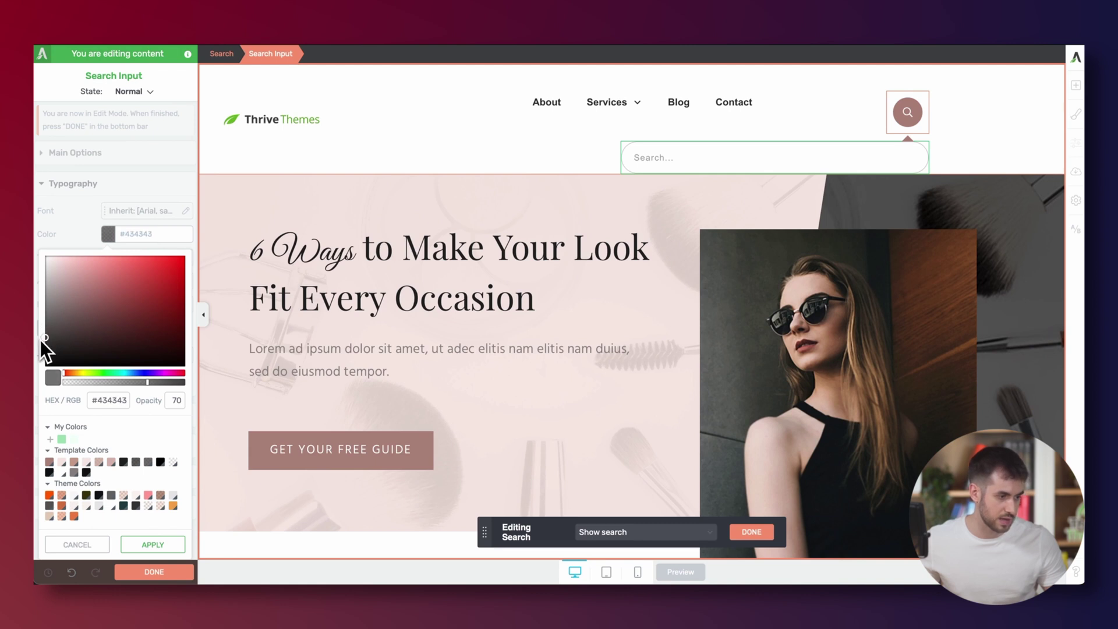
pyautogui.click(151, 545)
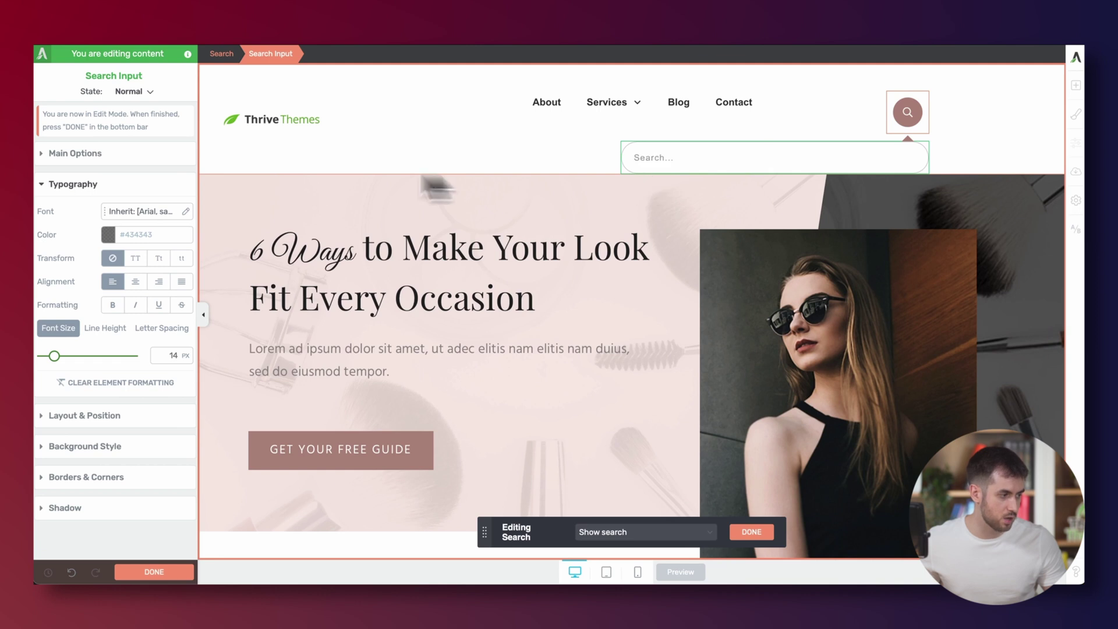
# - Set the Hover-state text colour to black #000000, then return to the Normal state
pyautogui.click(133, 92)
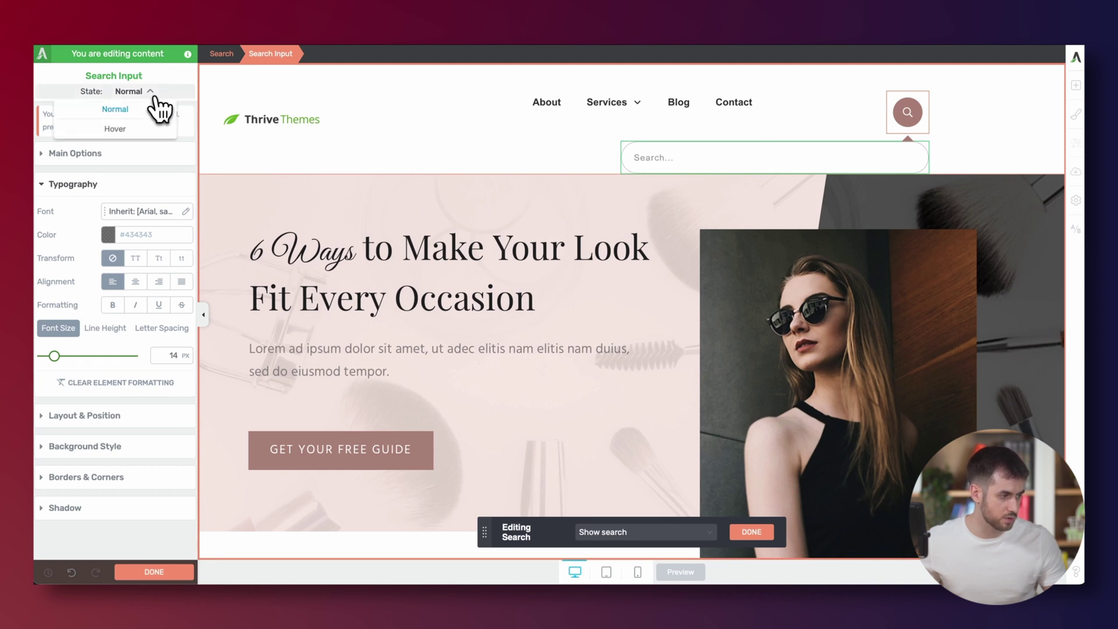
pyautogui.click(116, 137)
pyautogui.click(109, 180)
pyautogui.moveTo(104, 233); pyautogui.dragTo(44, 358)
pyautogui.click(175, 492)
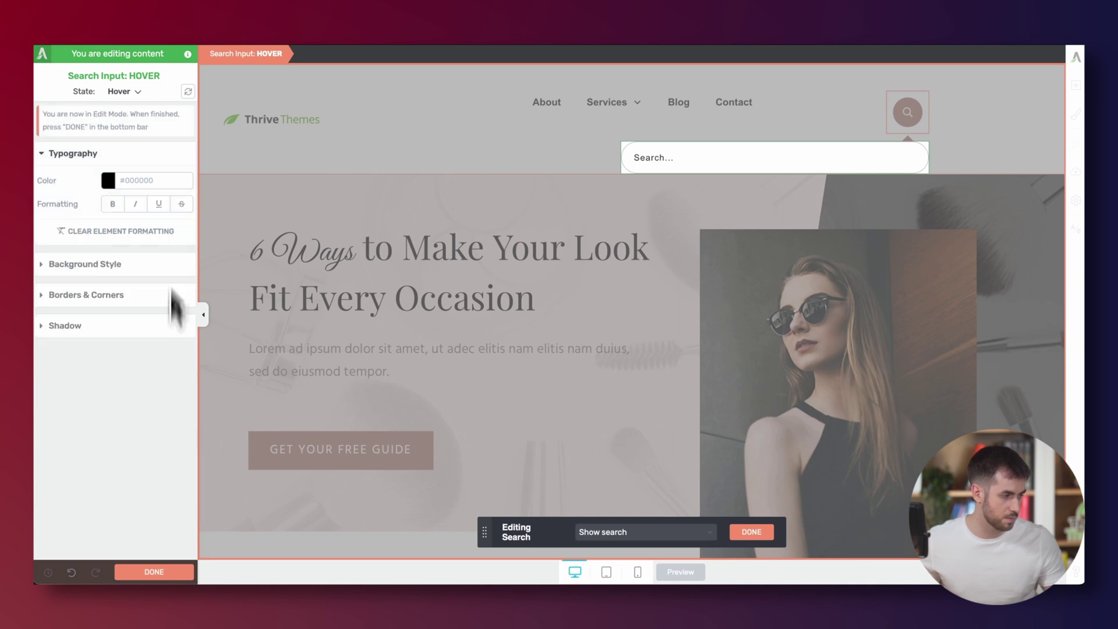
pyautogui.click(125, 91)
pyautogui.click(131, 113)
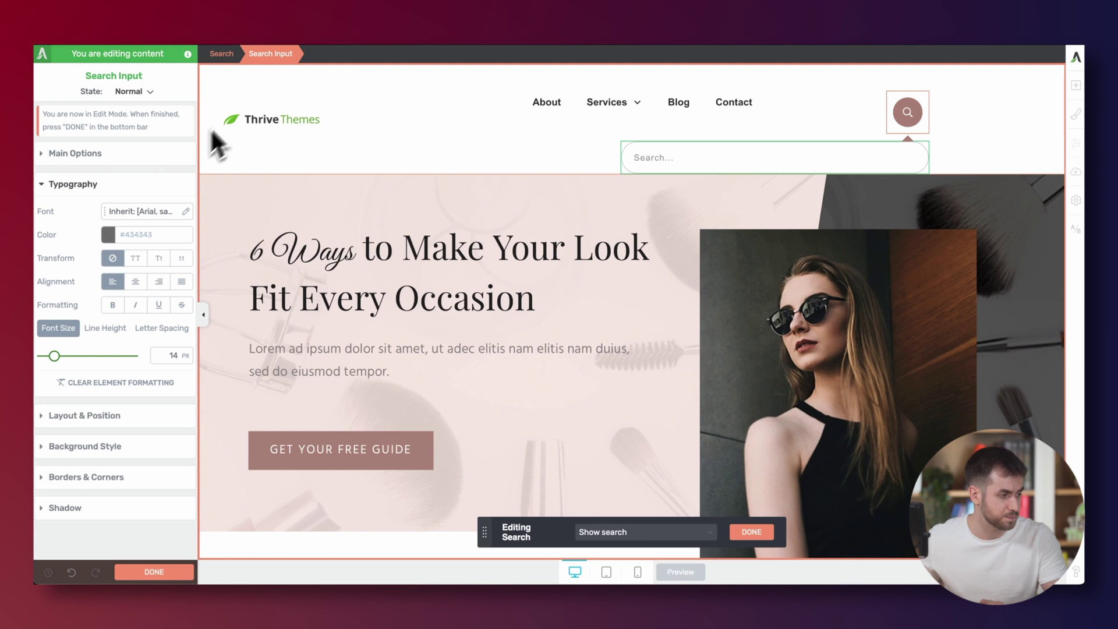
# - Select the whole Search element and keep its display as a Tooltip
pyautogui.click(221, 53)
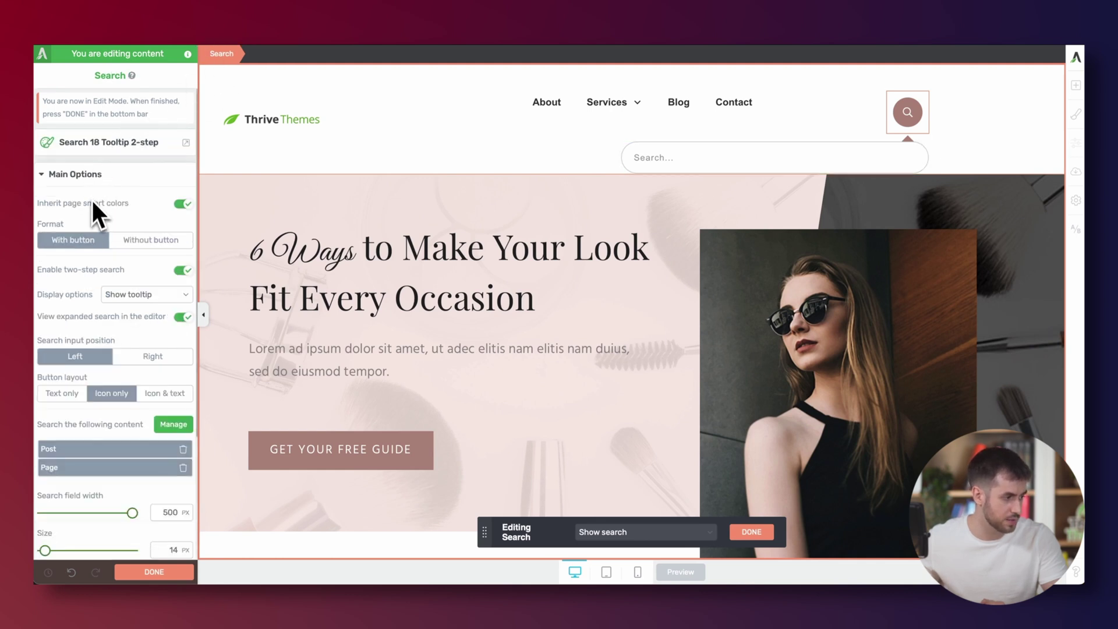
pyautogui.scroll(-1, 92, 204)
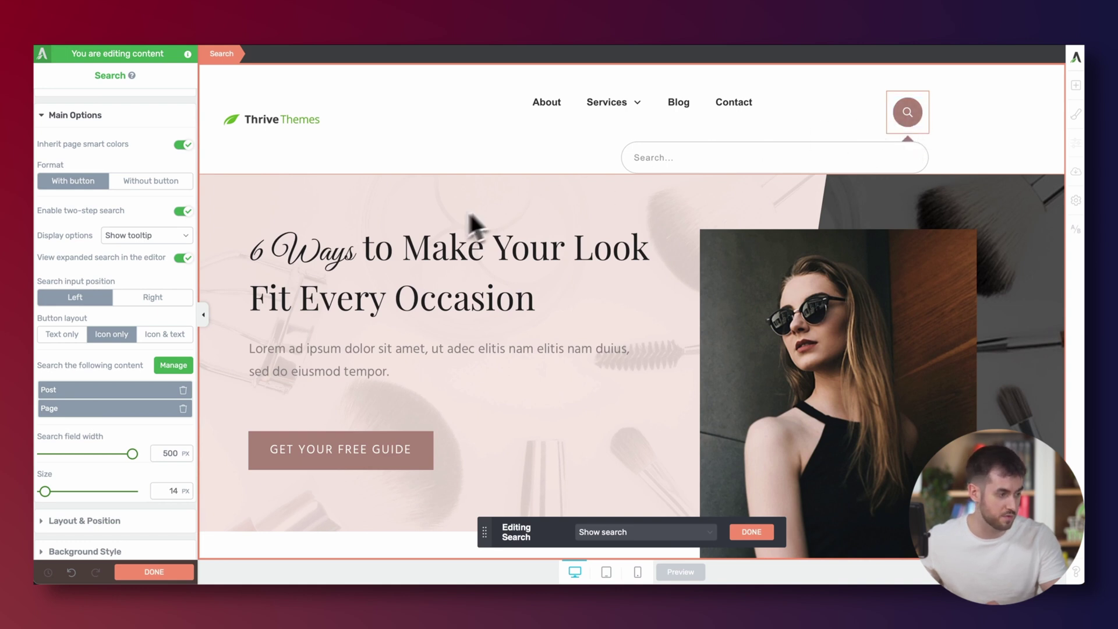
pyautogui.scroll(-1, 90, 231)
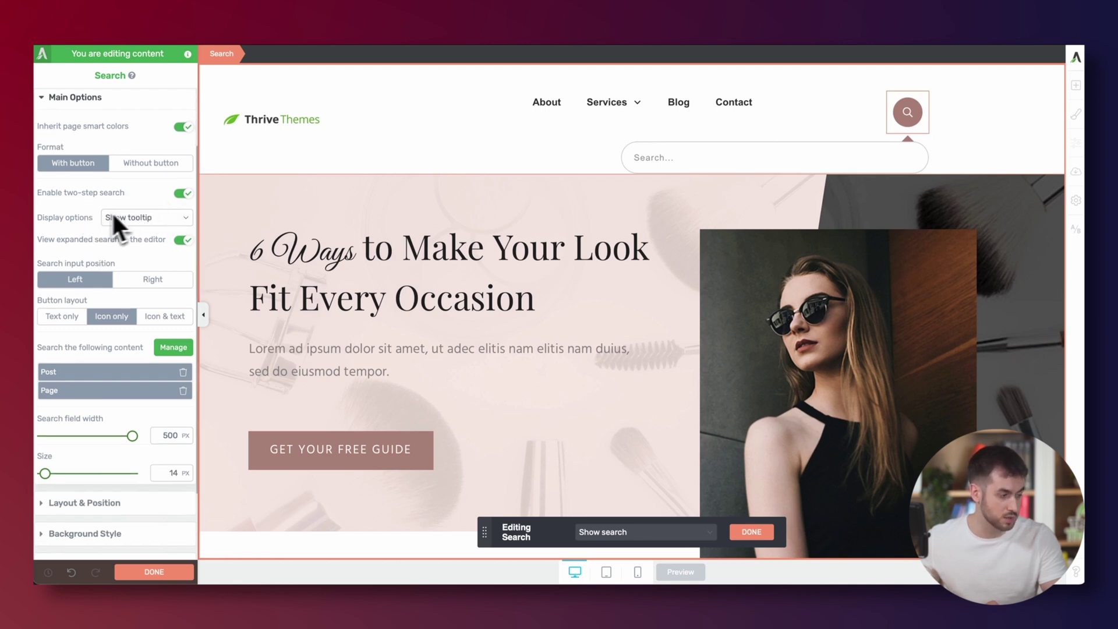
pyautogui.scroll(-2, 99, 225)
pyautogui.click(160, 189)
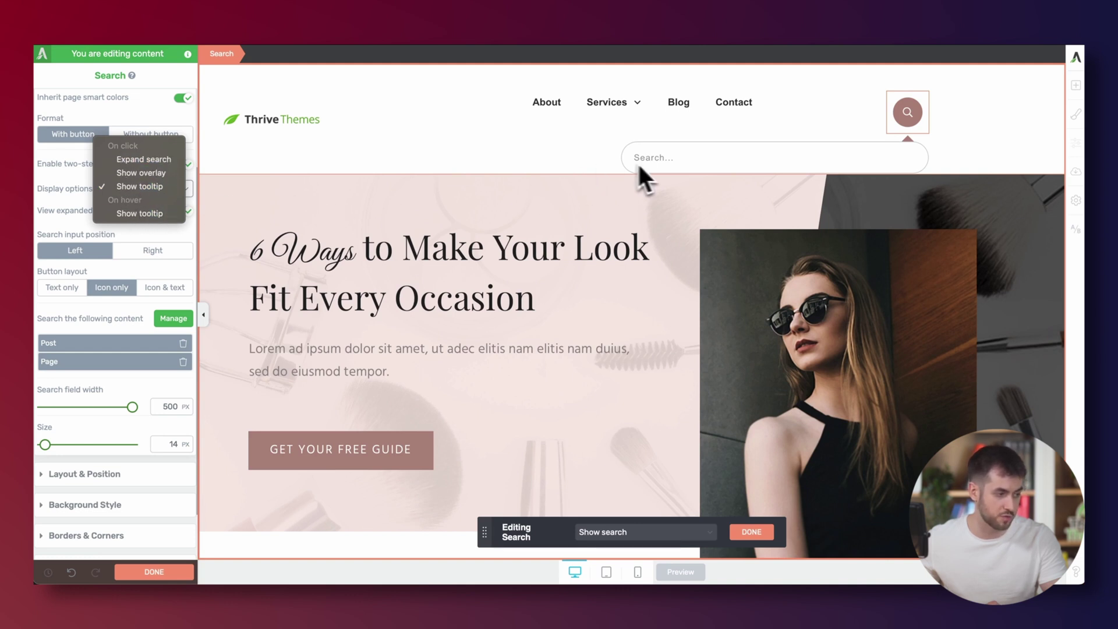
pyautogui.click(70, 182)
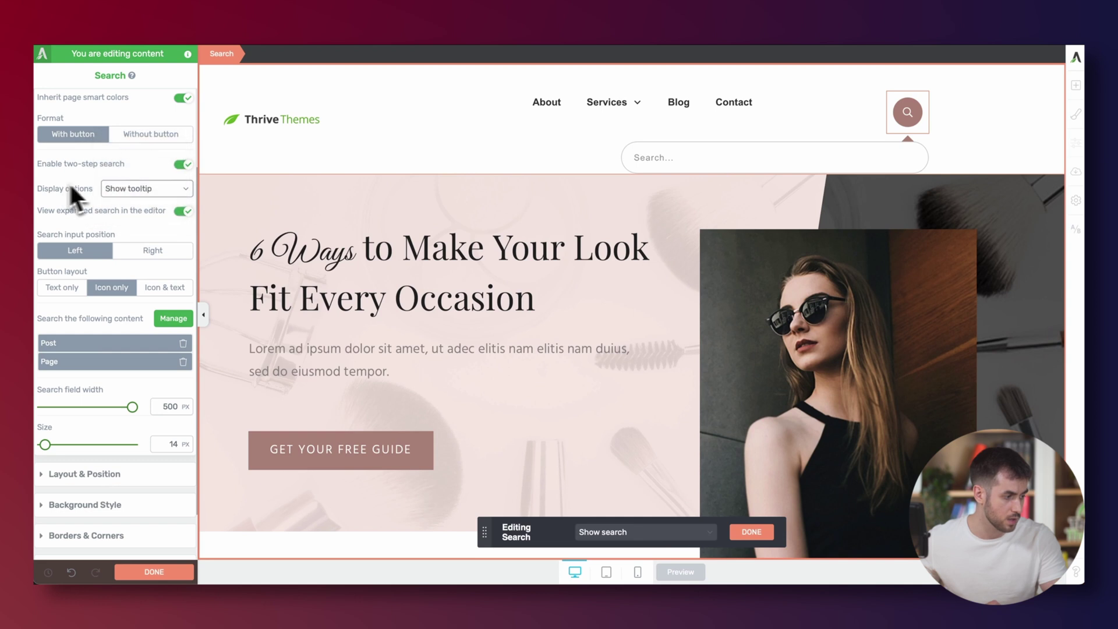
# - Toggle the expanded field preview off and on, and try the Icon & text button layout
pyautogui.scroll(-2, 181, 191)
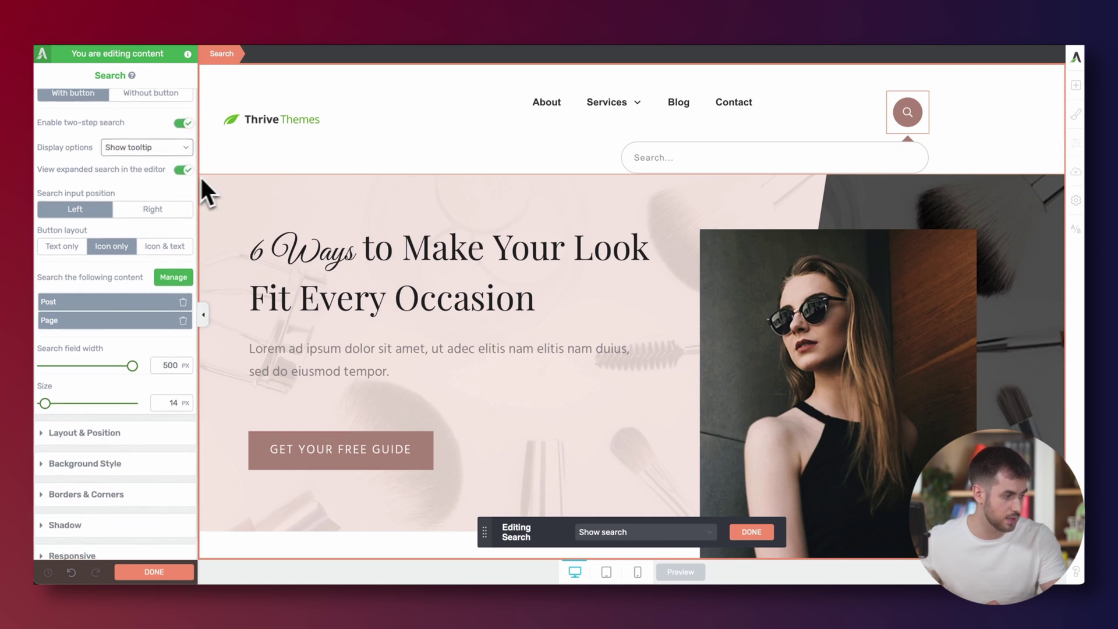
pyautogui.click(183, 170)
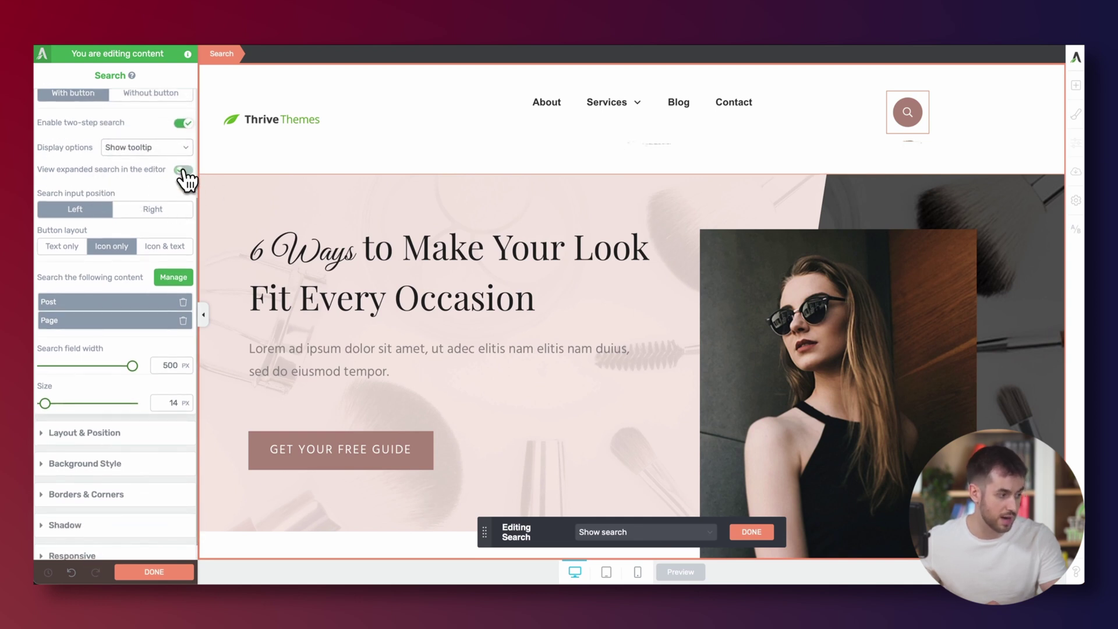
pyautogui.click(184, 170)
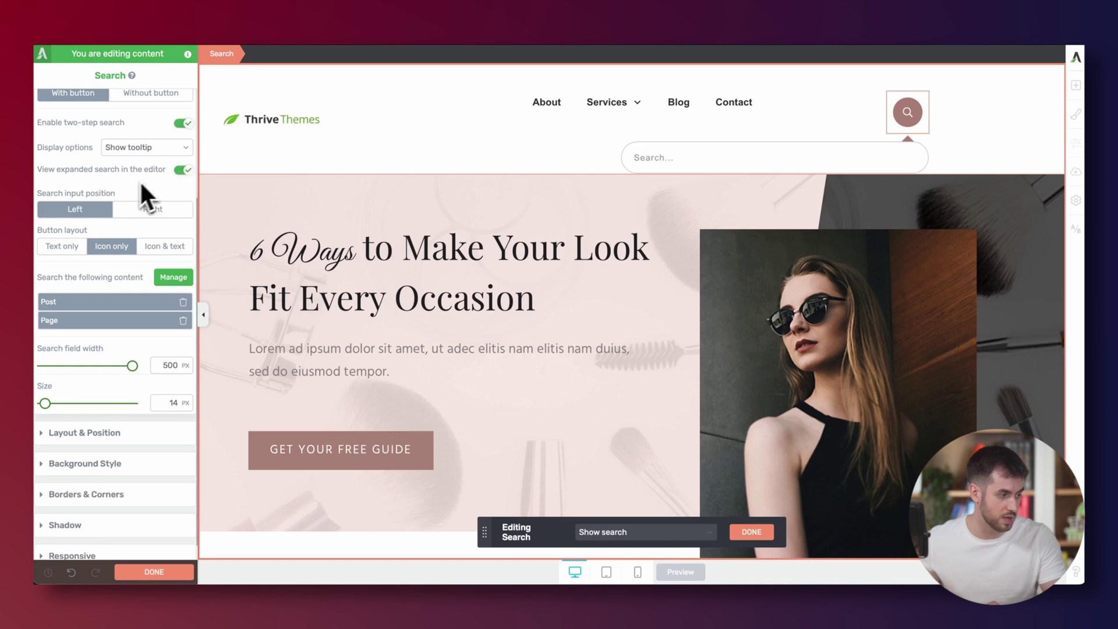
pyautogui.scroll(-1, 127, 184)
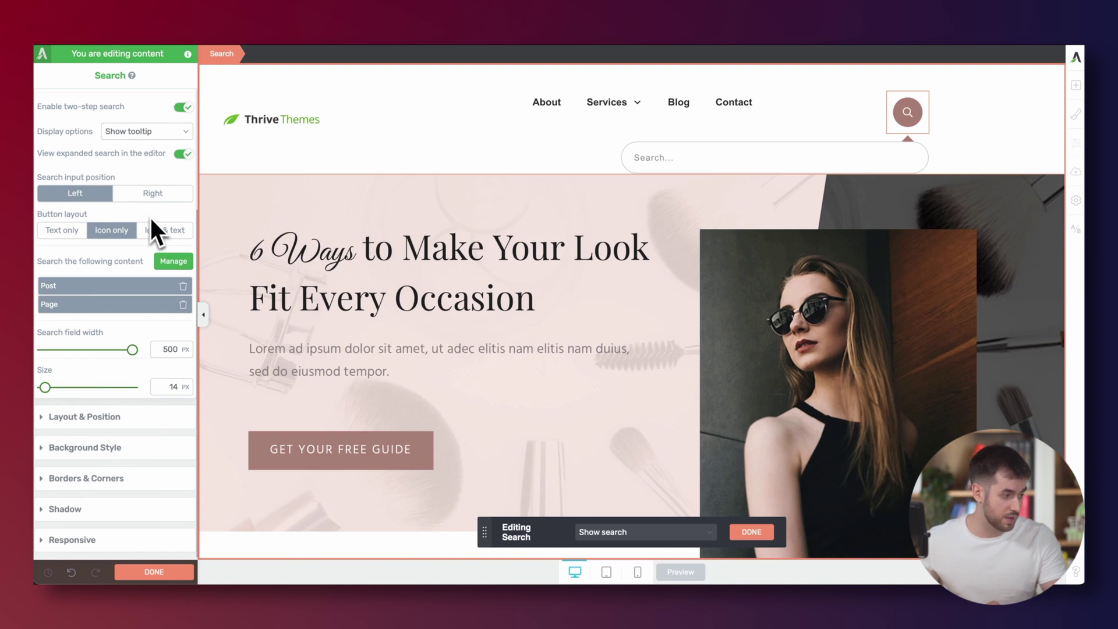
pyautogui.click(150, 233)
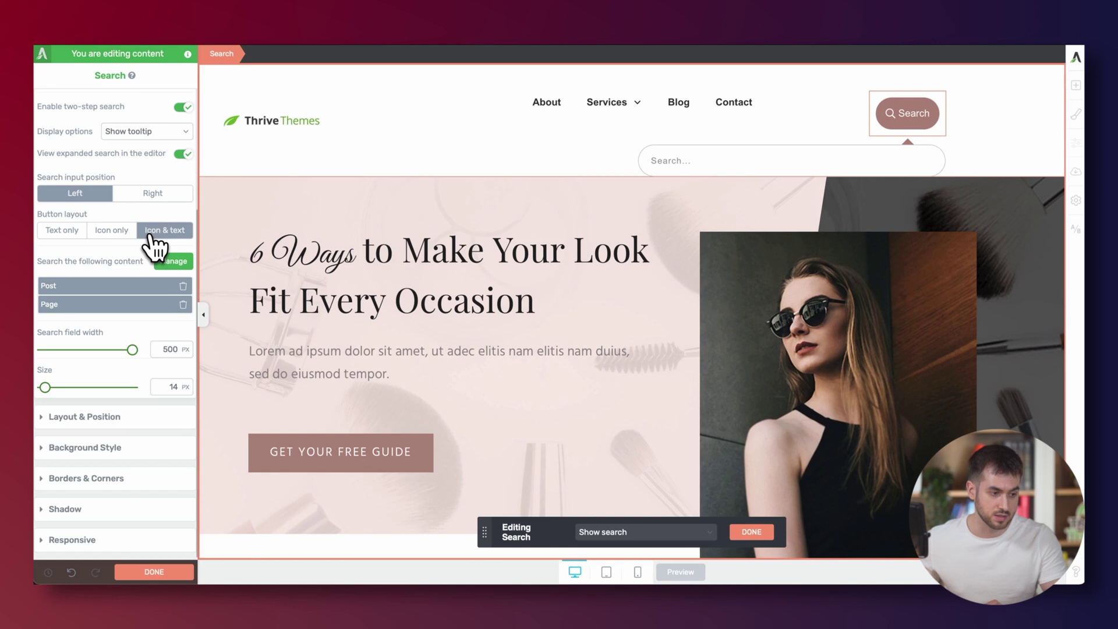
pyautogui.click(117, 233)
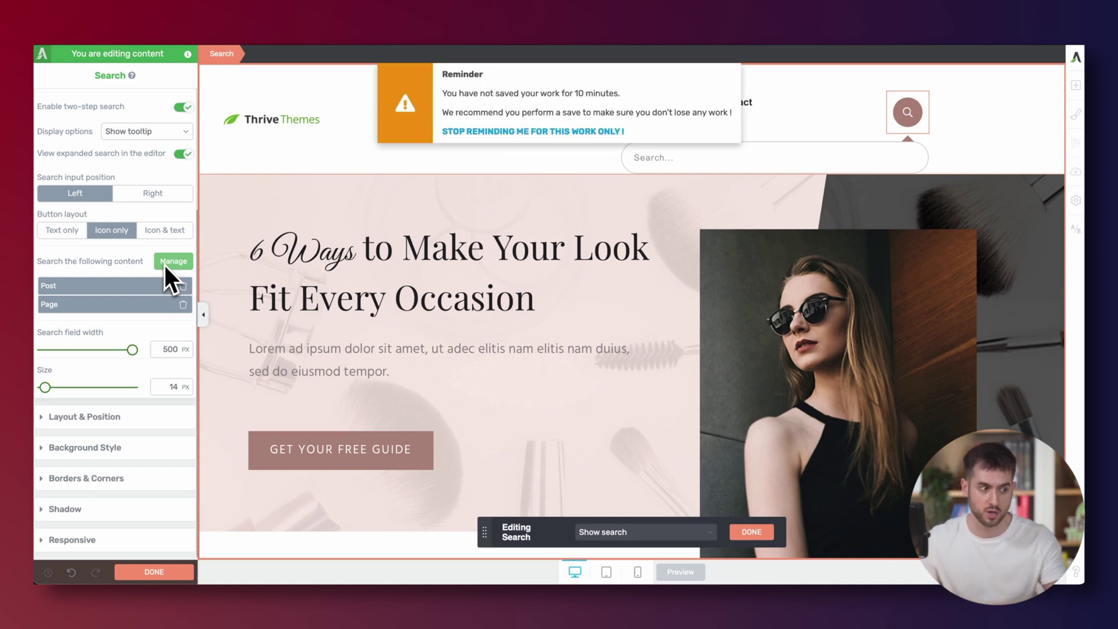
# - Dismiss the unsaved-work reminder and add Thrive Apprentice Lesson to the searched content types
pyautogui.click(501, 132)
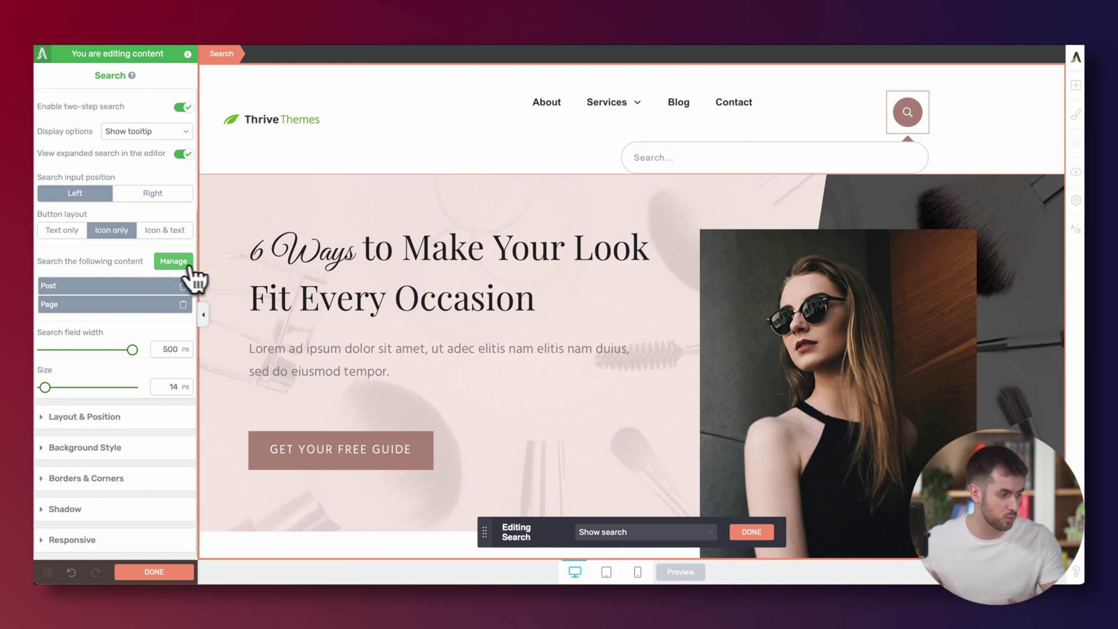
pyautogui.click(170, 263)
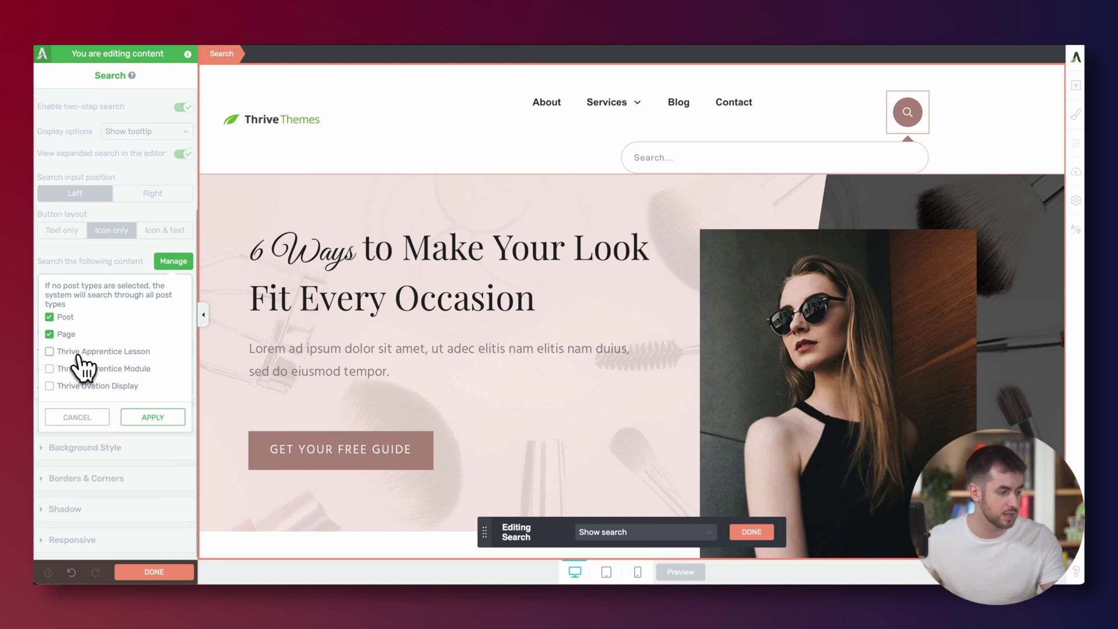
pyautogui.click(140, 418)
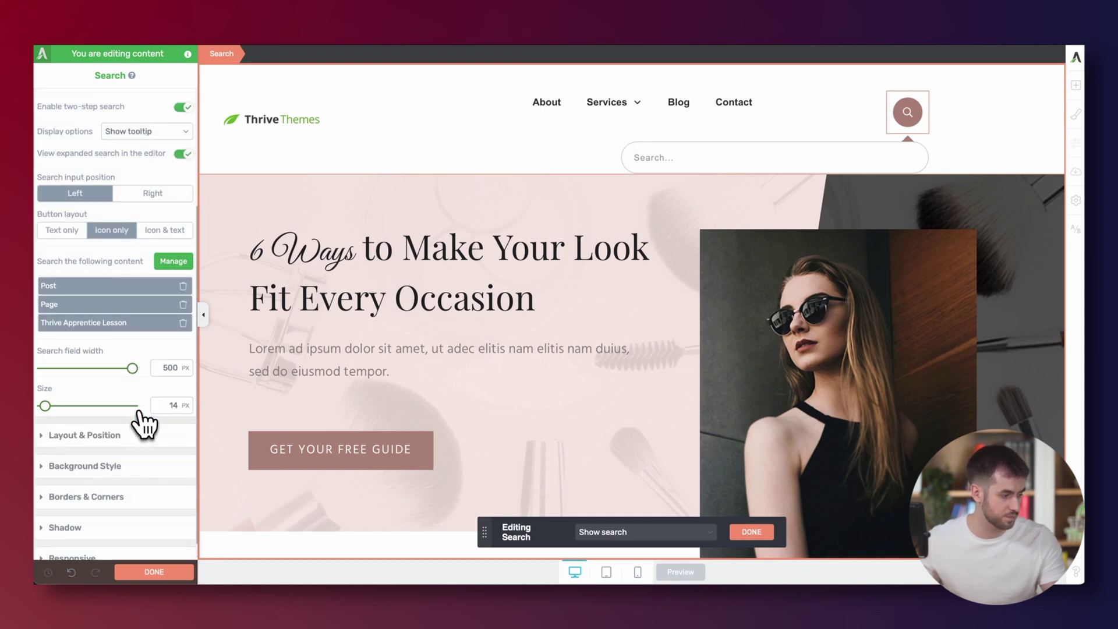
# - Narrow the search field width to 424 px
pyautogui.scroll(-1, 131, 326)
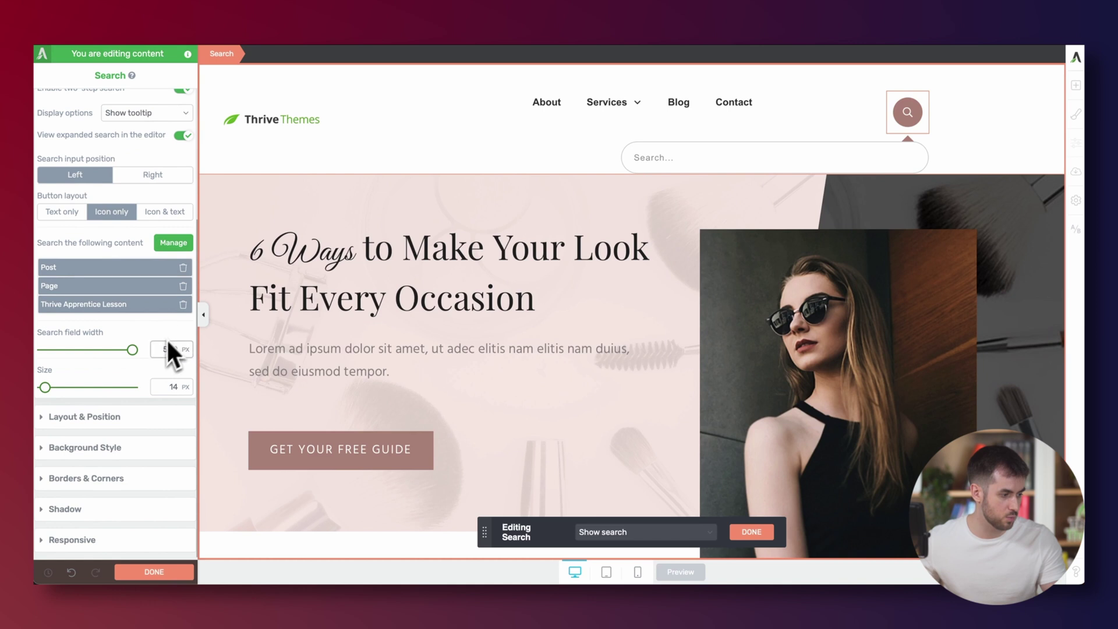
pyautogui.moveTo(132, 350)
pyautogui.mouseDown()
pyautogui.moveTo(88, 352)
pyautogui.moveTo(131, 343)
pyautogui.mouseUp()
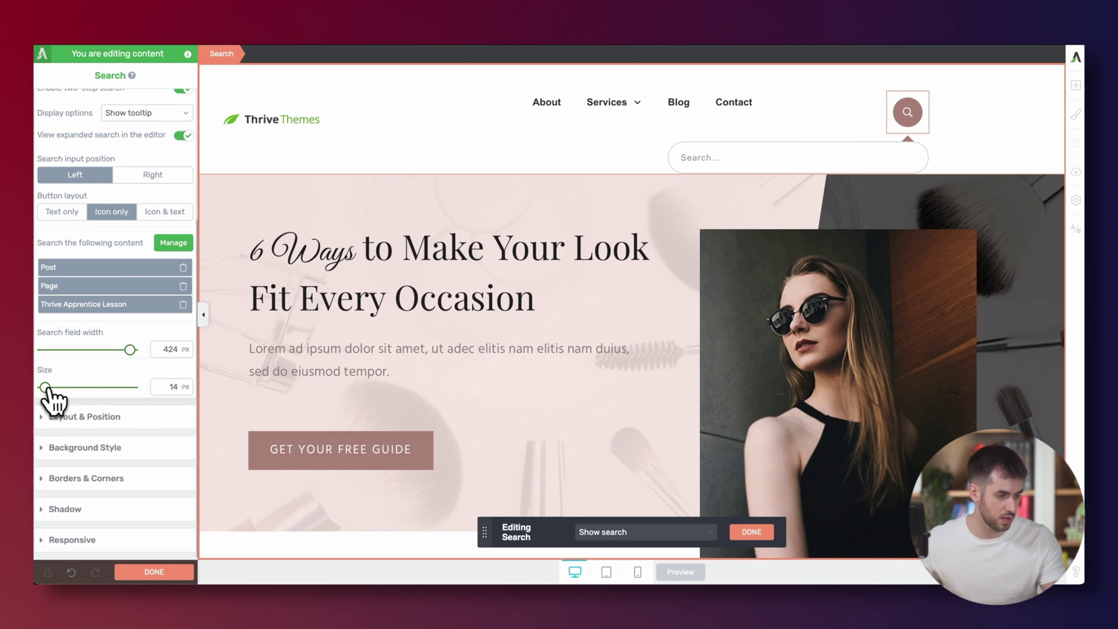
pyautogui.moveTo(45, 387)
pyautogui.mouseDown()
pyautogui.moveTo(60, 387)
pyautogui.moveTo(45, 387)
pyautogui.mouseUp()
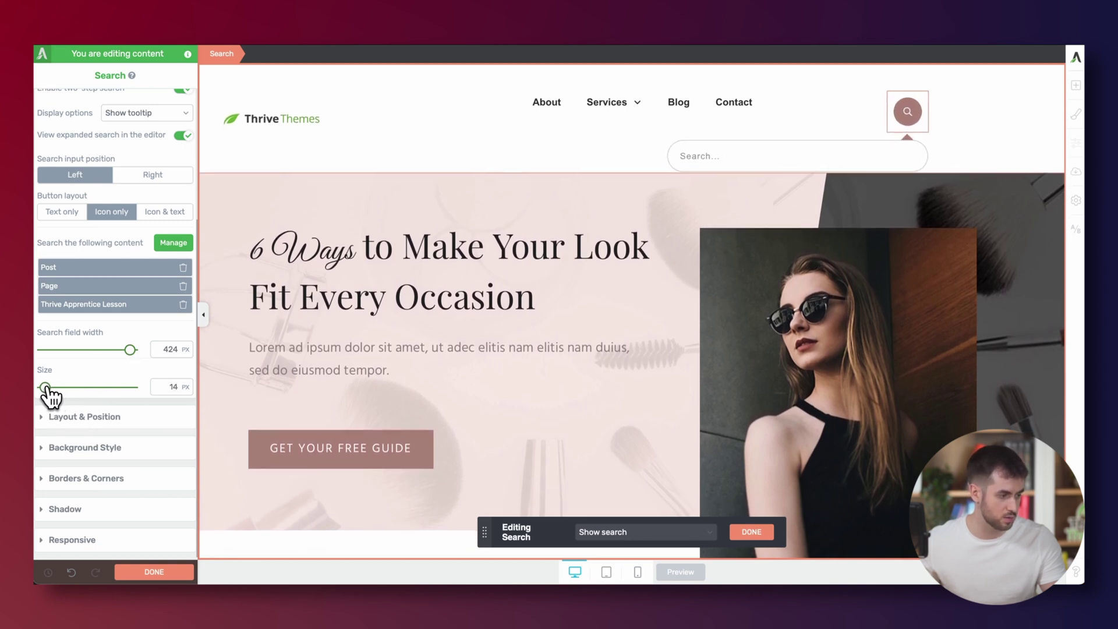
# - Switch off Enable two-step search so the header shows a full search bar with a round button
pyautogui.scroll(3, 132, 347)
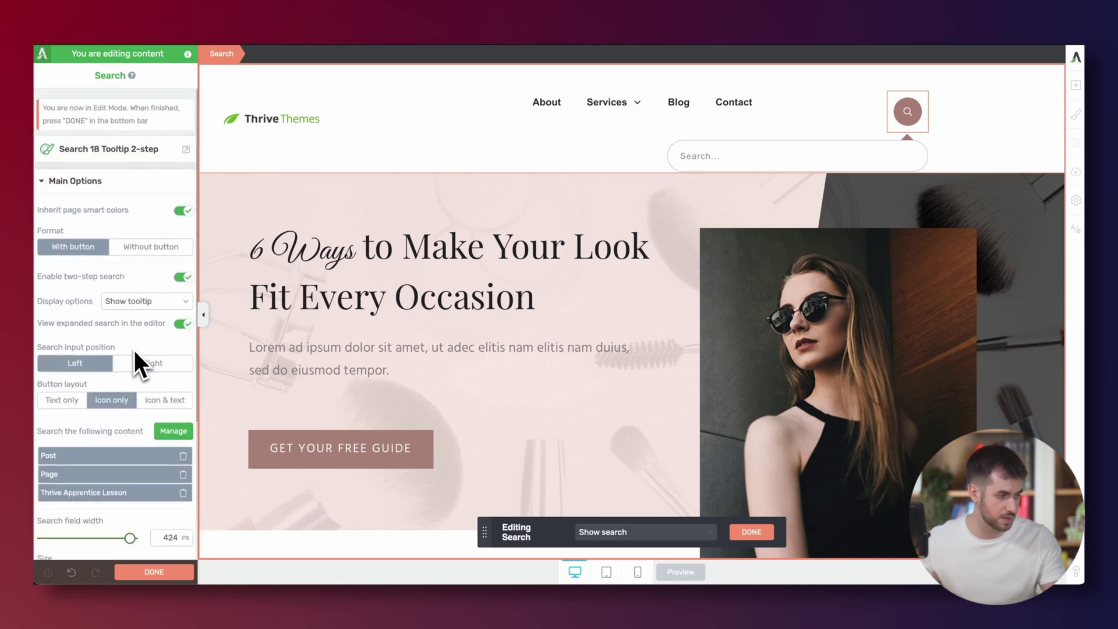
pyautogui.click(182, 270)
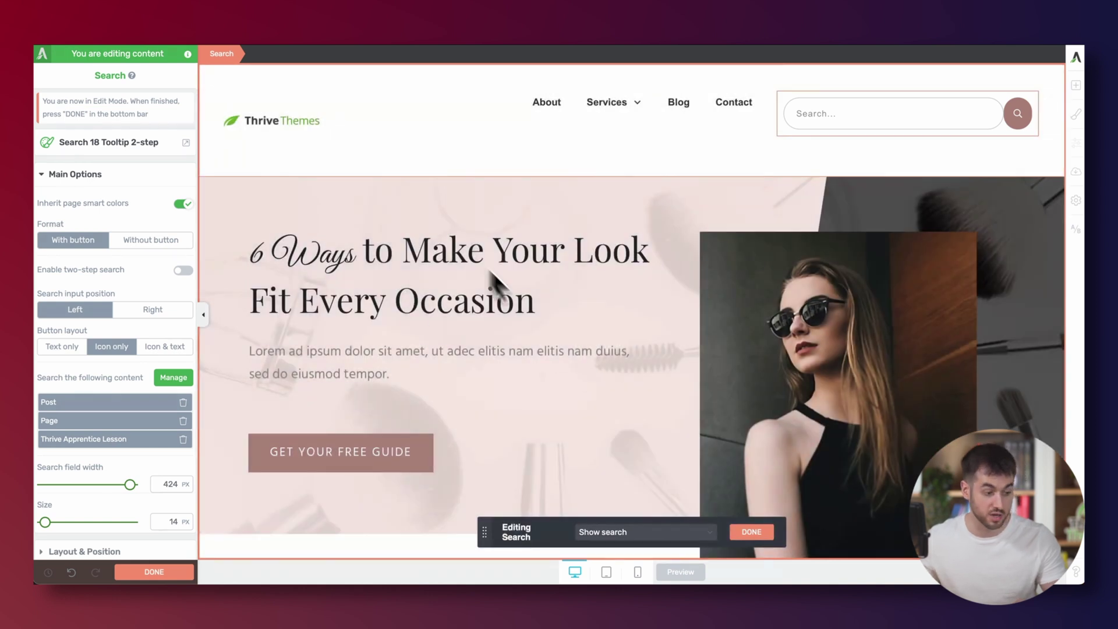
# - Set the navigation menu column's Vertical position to middle
pyautogui.click(751, 531)
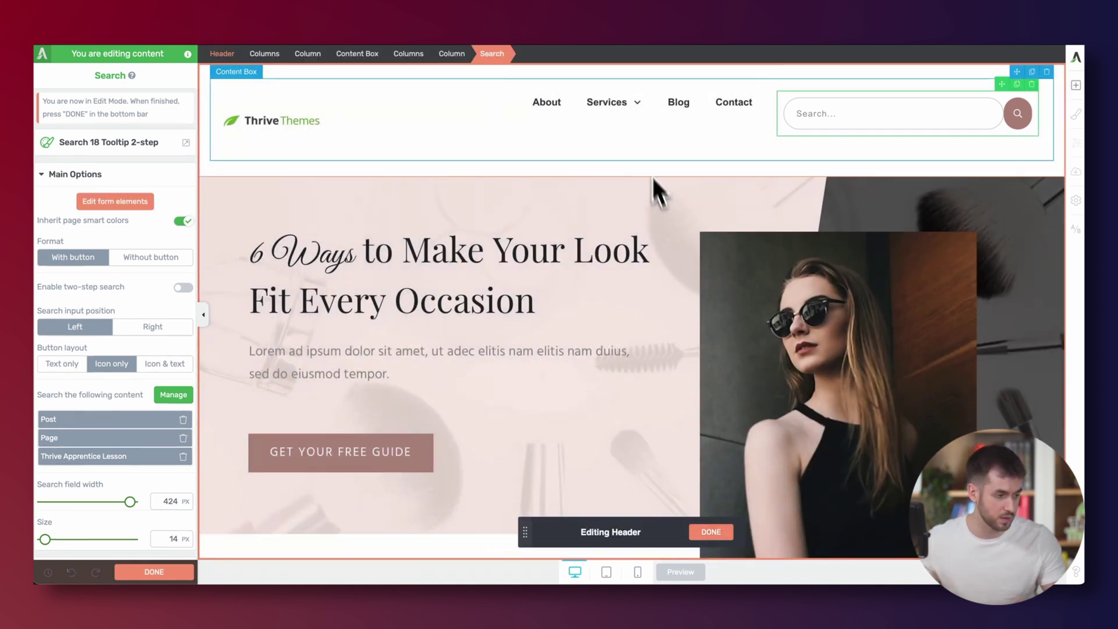
pyautogui.click(576, 140)
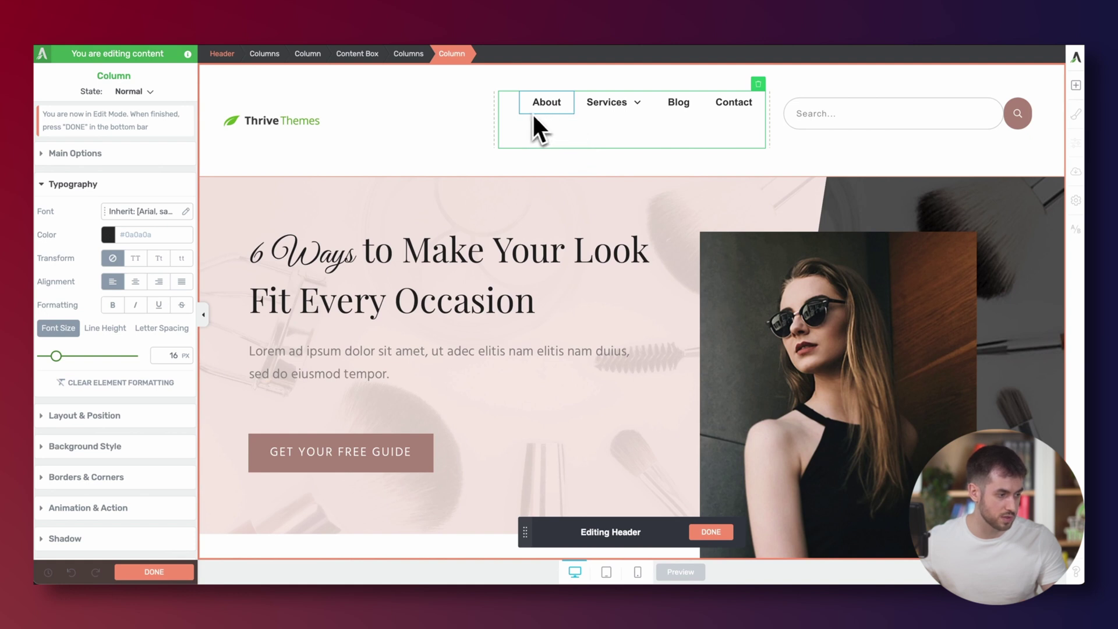
pyautogui.click(93, 153)
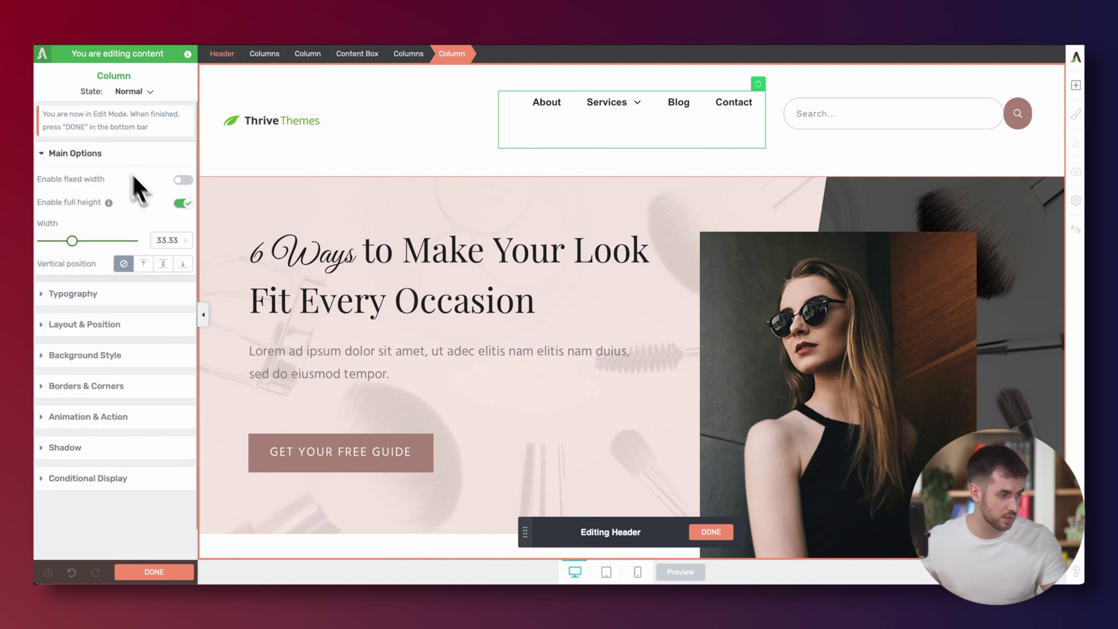
pyautogui.click(163, 265)
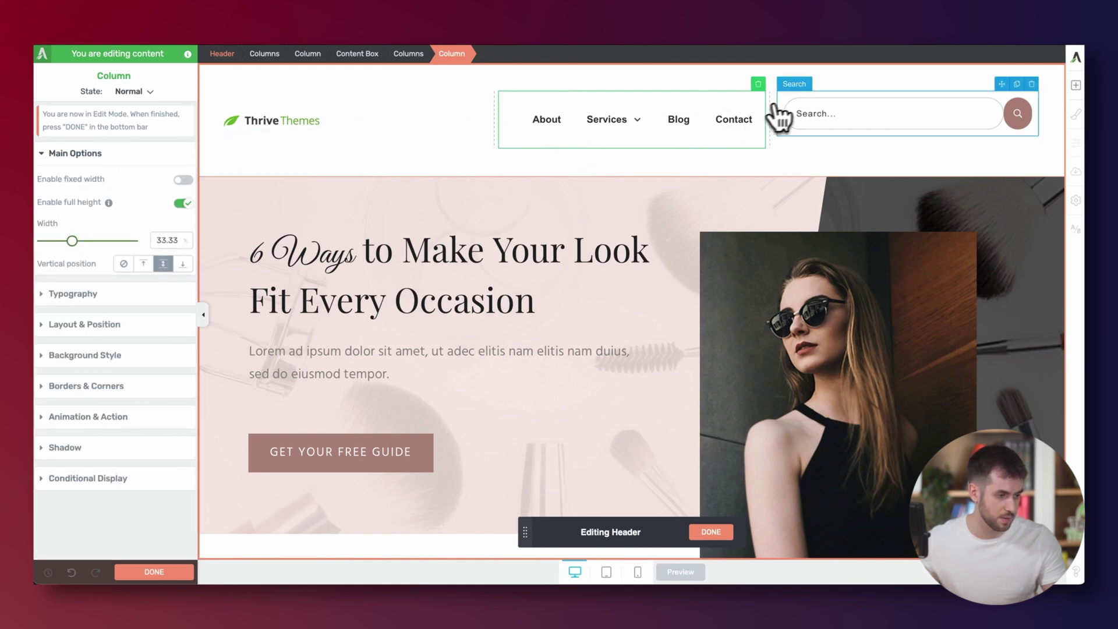
# - Select the header search element and expand its Layout & Position settings
pyautogui.click(794, 138)
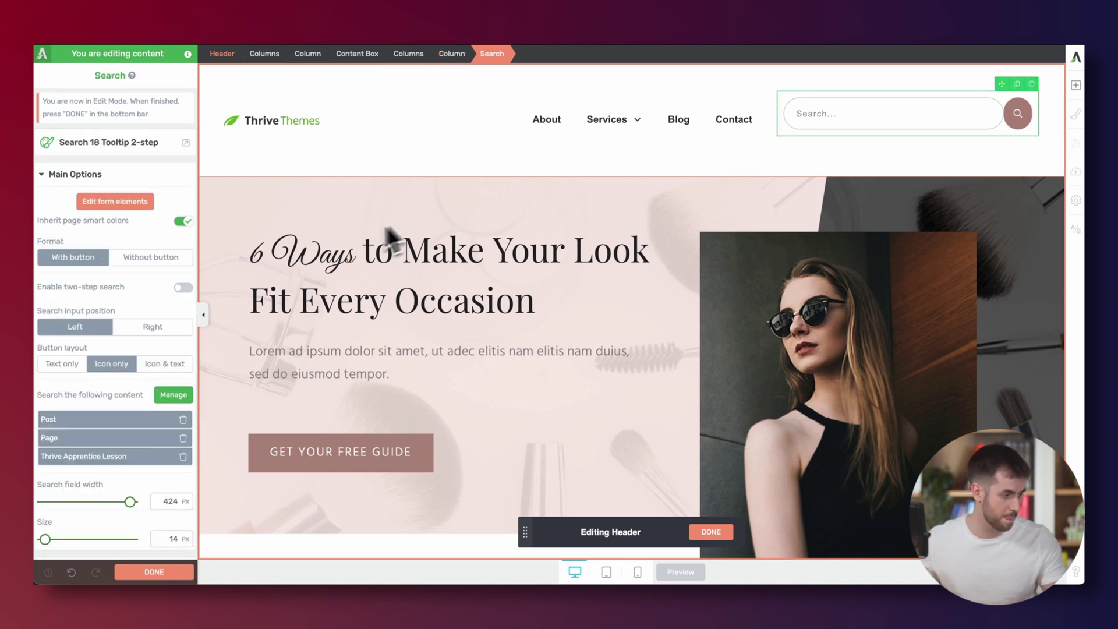
pyautogui.scroll(-3, 161, 365)
pyautogui.scroll(3, 156, 365)
pyautogui.scroll(-5, 154, 366)
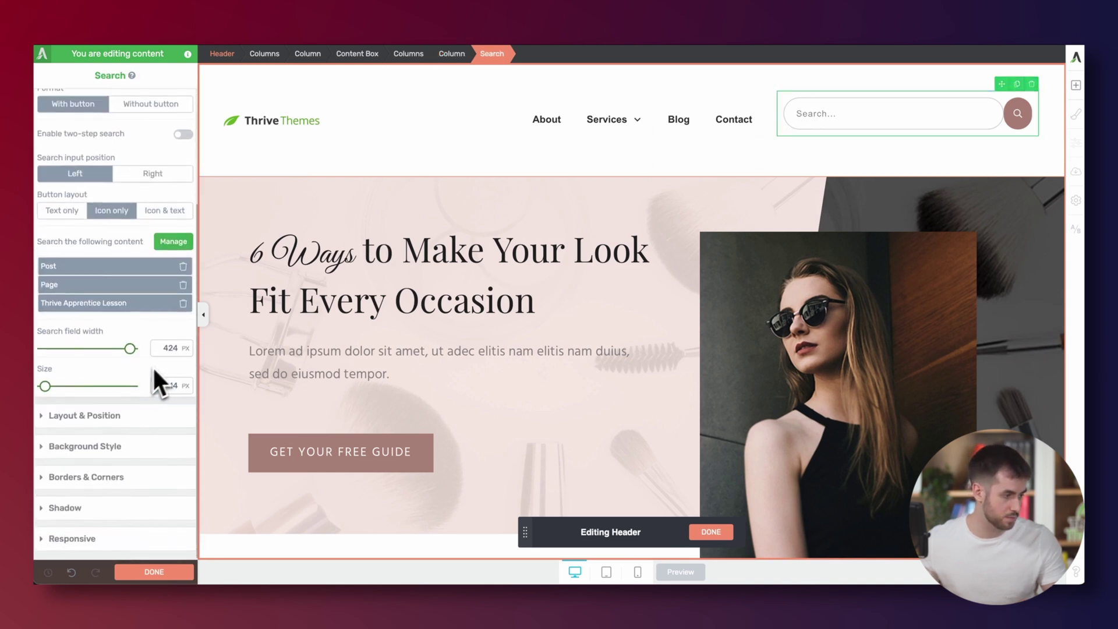
pyautogui.click(142, 418)
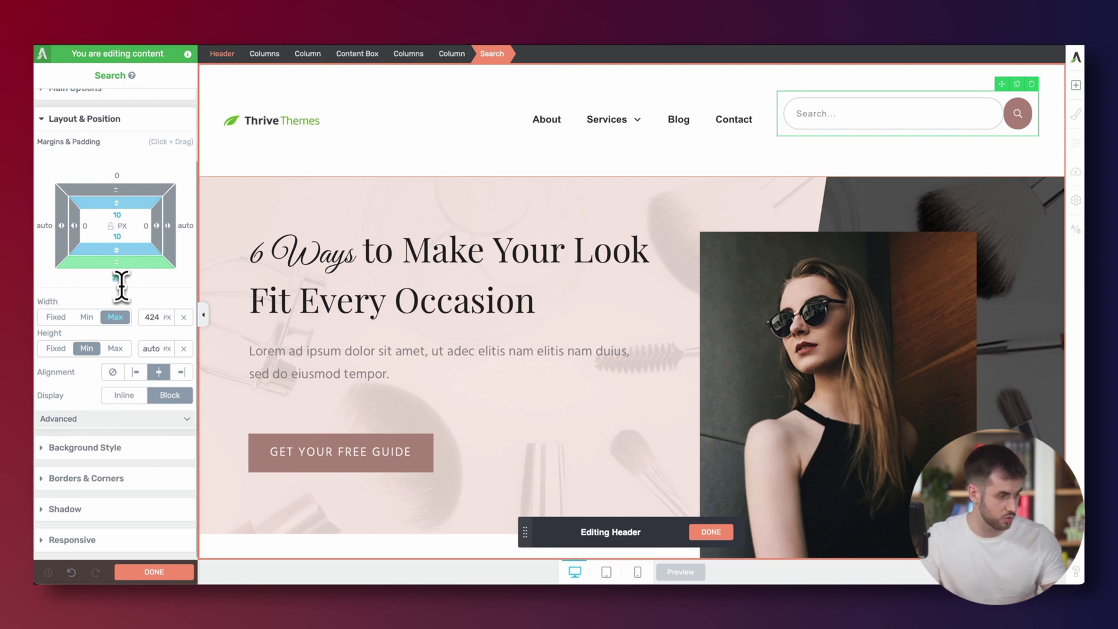
# - Zero the search element's bottom margin and the header content box's top margin, then reselect Search
pyautogui.click(121, 285)
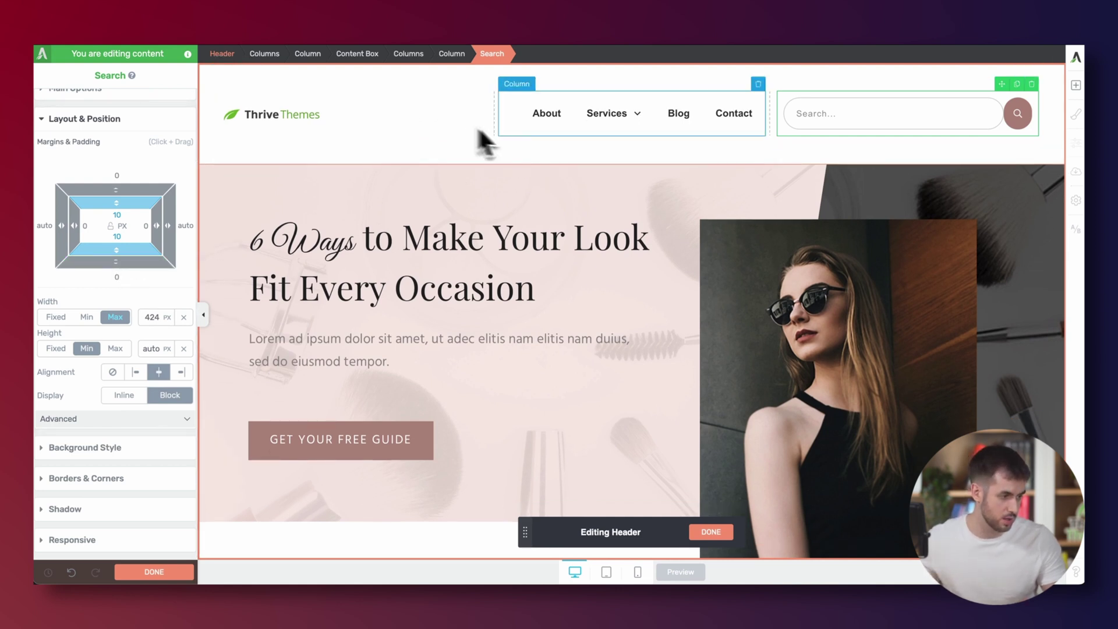
pyautogui.click(523, 146)
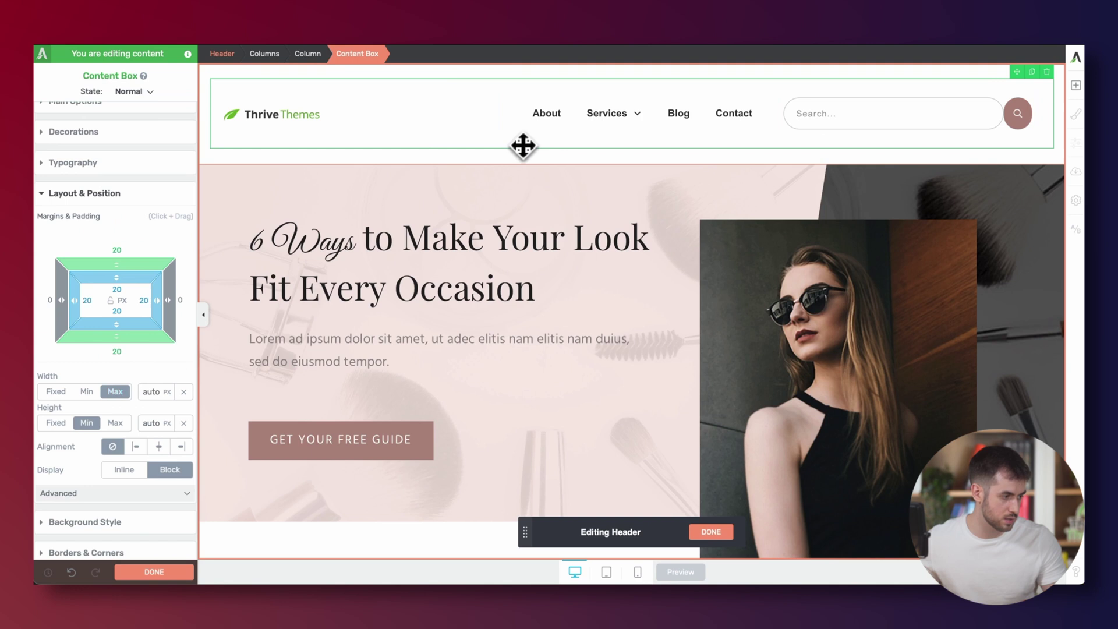
pyautogui.click(120, 244)
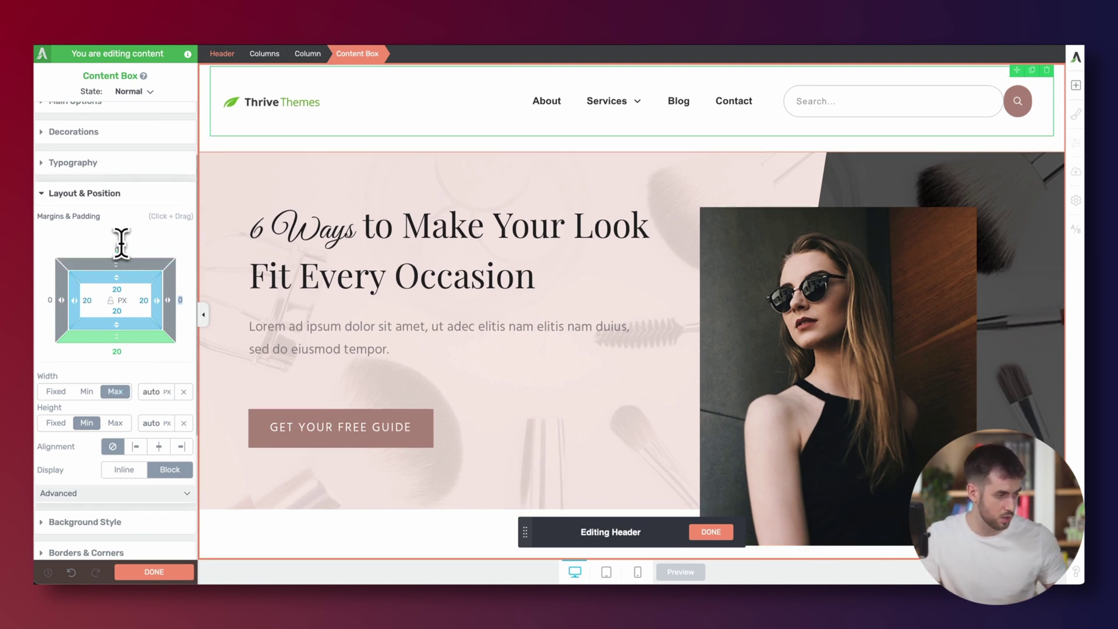
pyautogui.write('0')
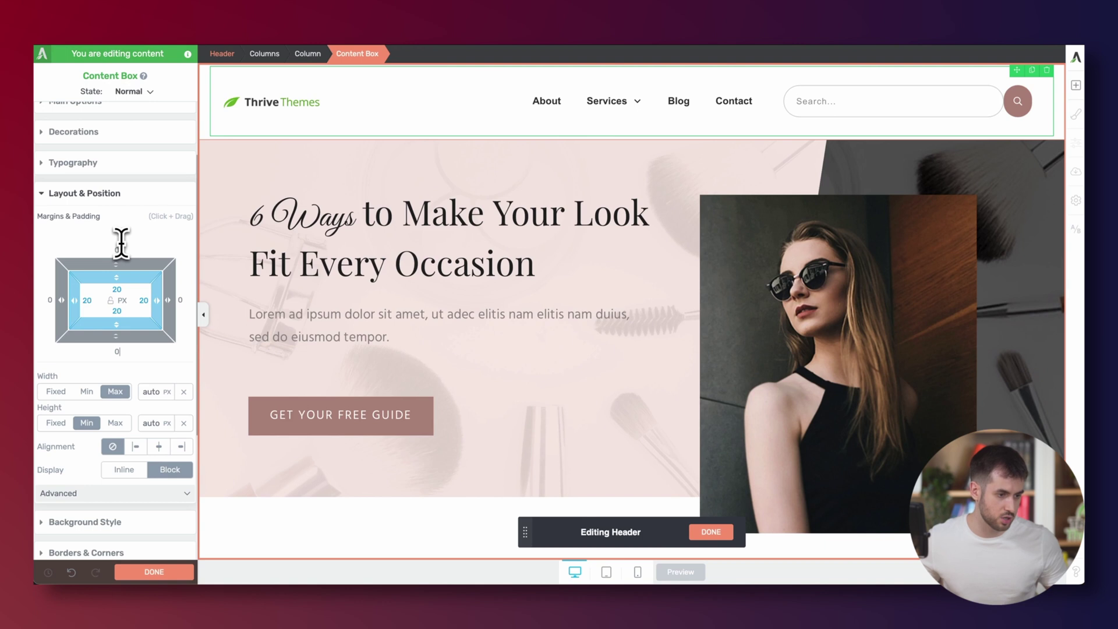
pyautogui.click(824, 119)
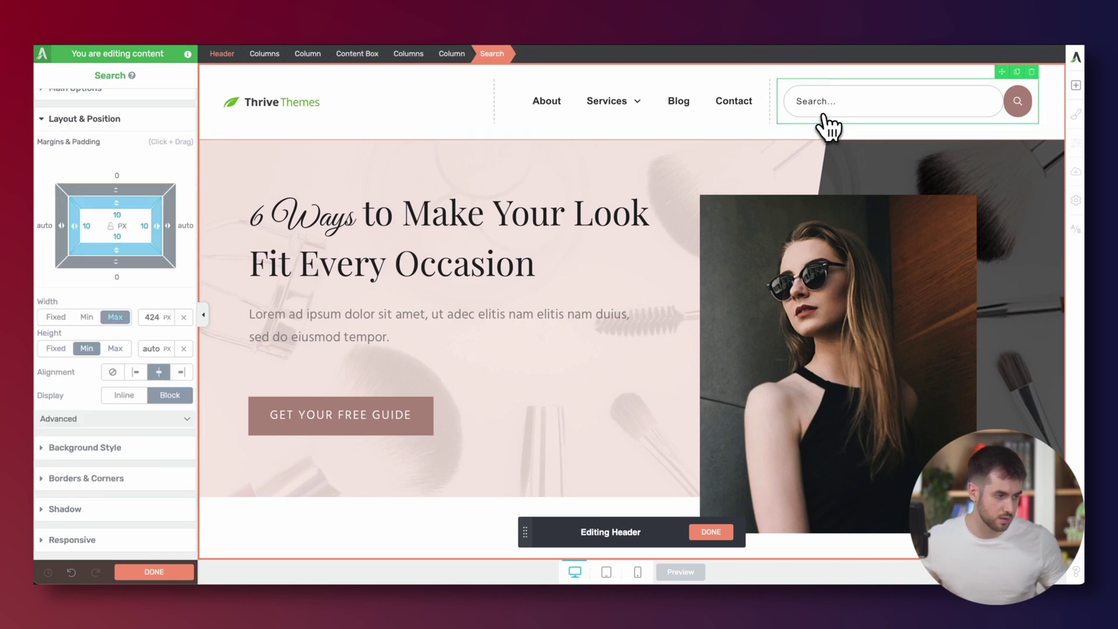
pyautogui.click(100, 173)
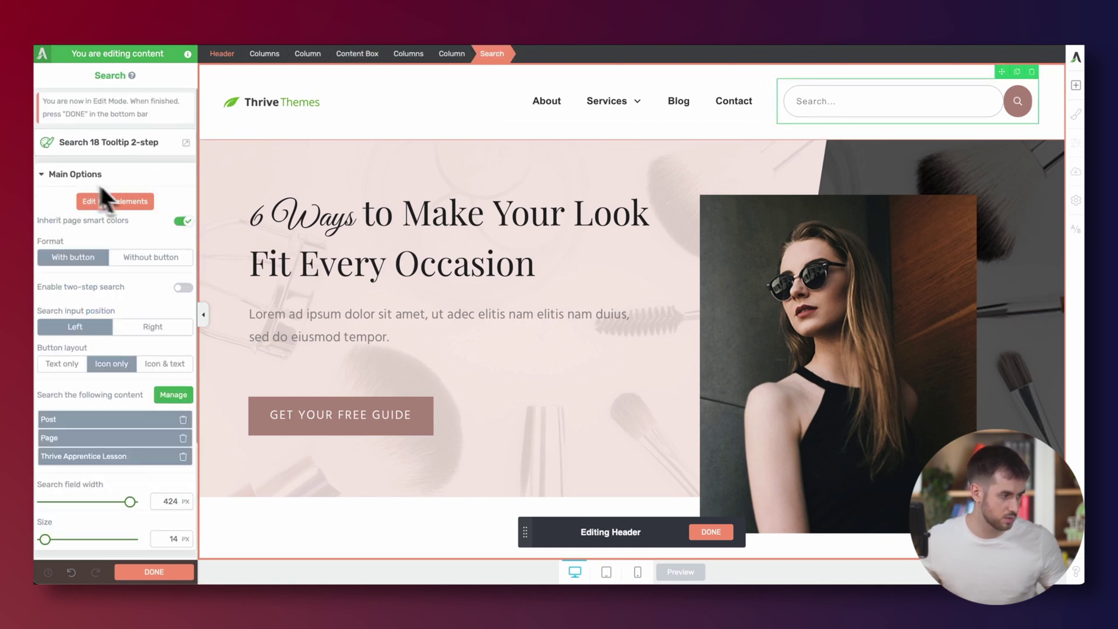
pyautogui.click(183, 287)
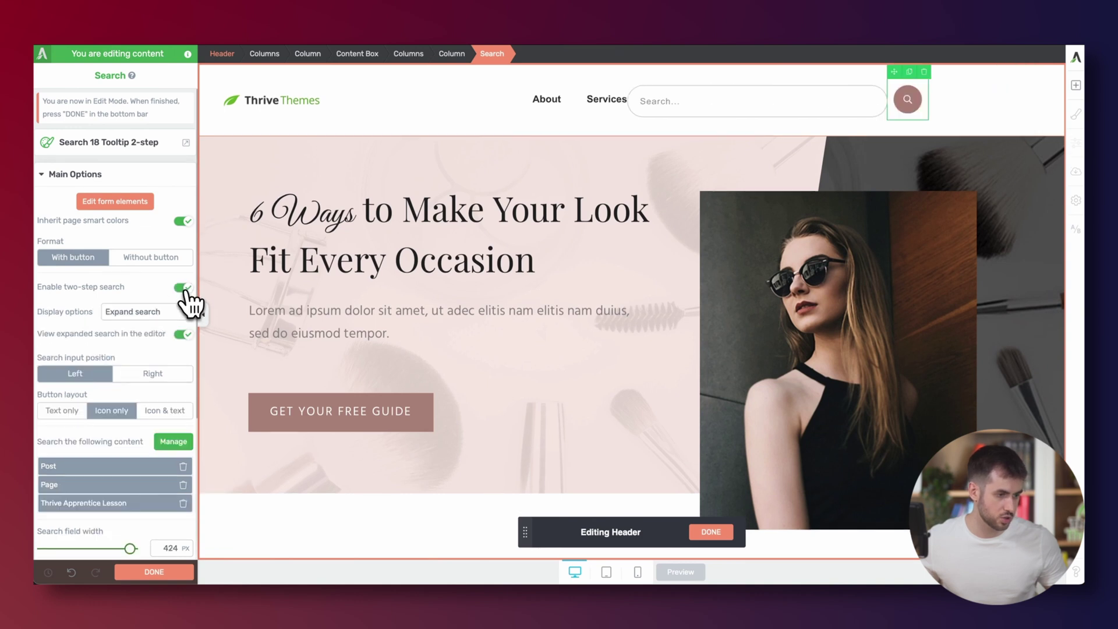
pyautogui.scroll(-2, 121, 373)
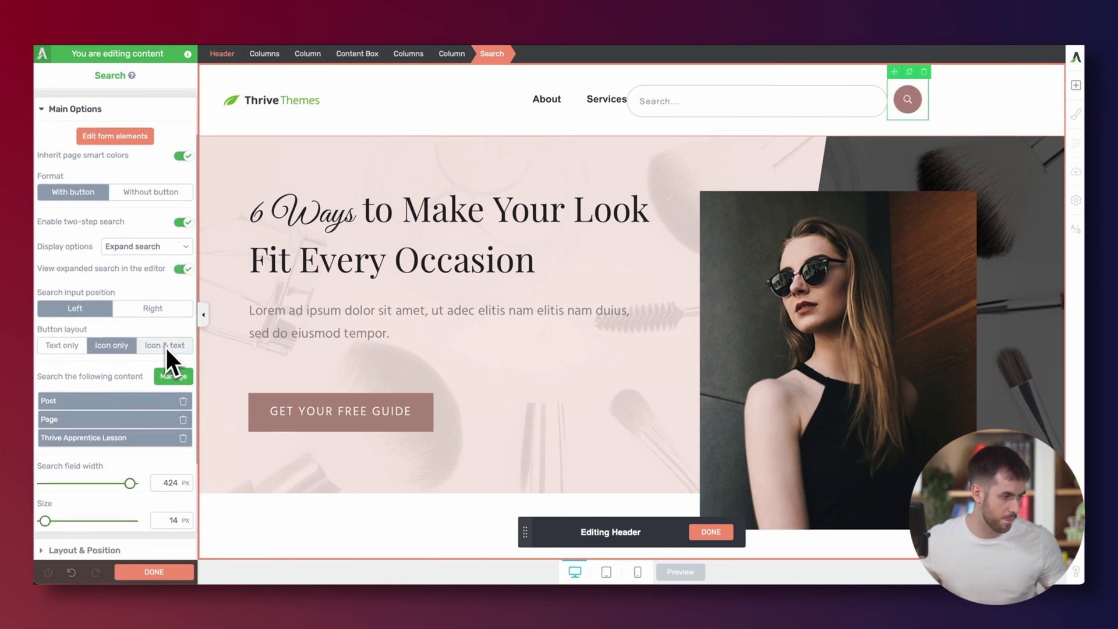
pyautogui.click(169, 249)
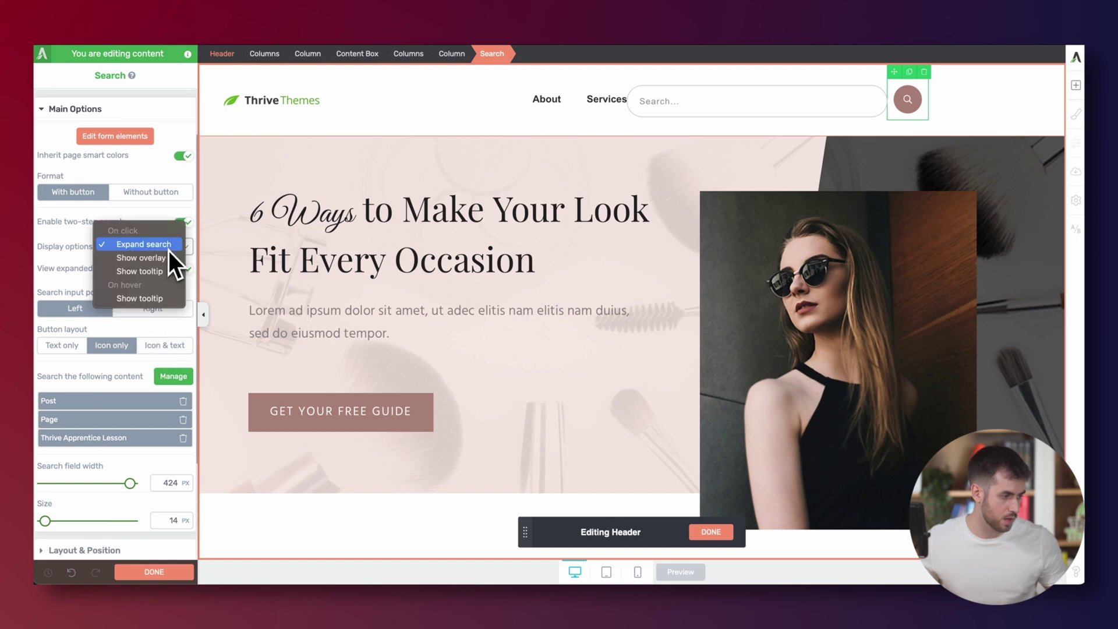
pyautogui.click(111, 242)
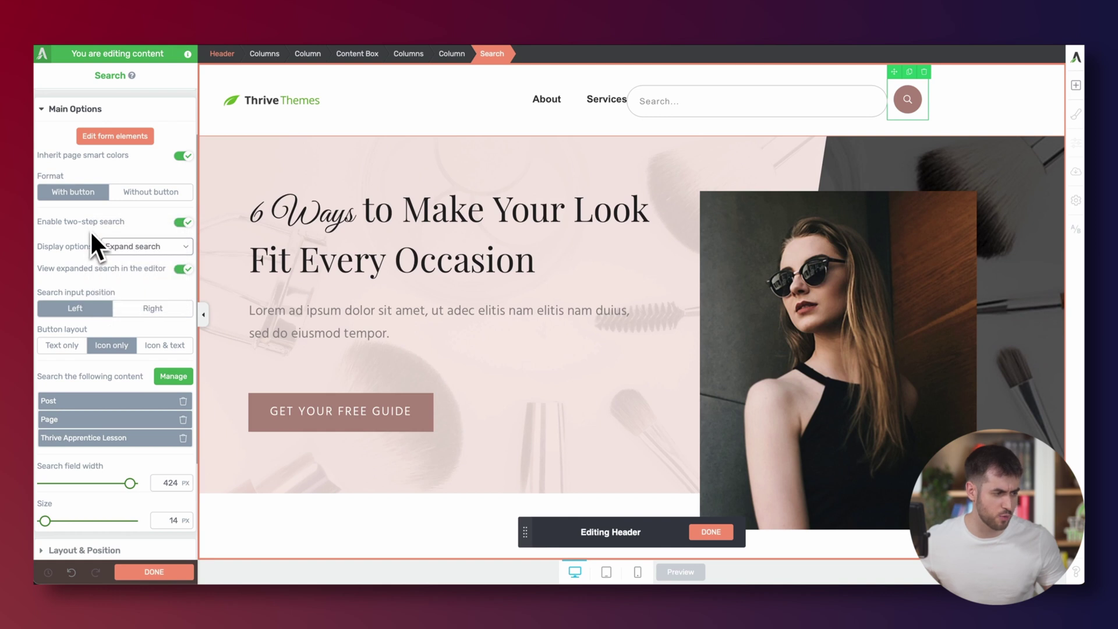
pyautogui.click(169, 243)
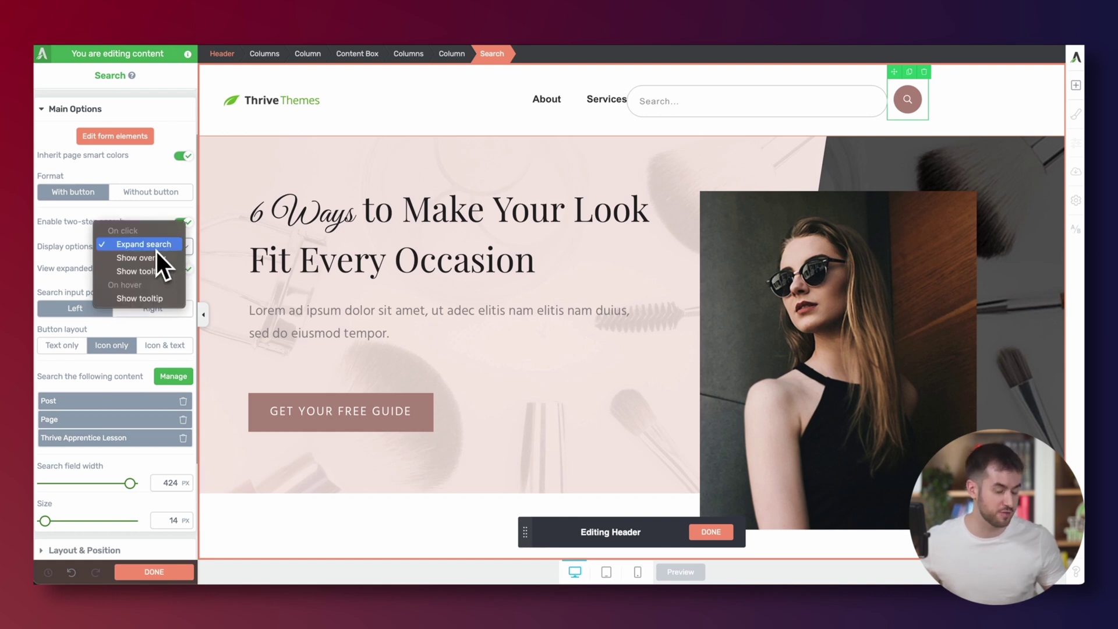
pyautogui.click(120, 244)
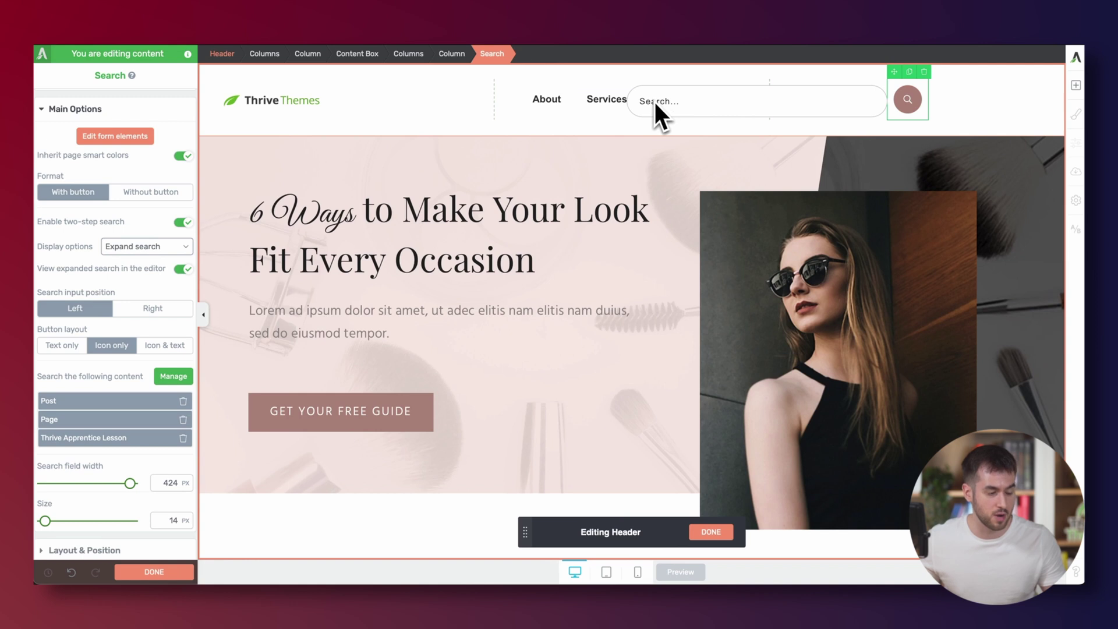
# - Try tooltip, overlay and hover search displays, settle on On click > Show tooltip, and save the header
pyautogui.click(149, 247)
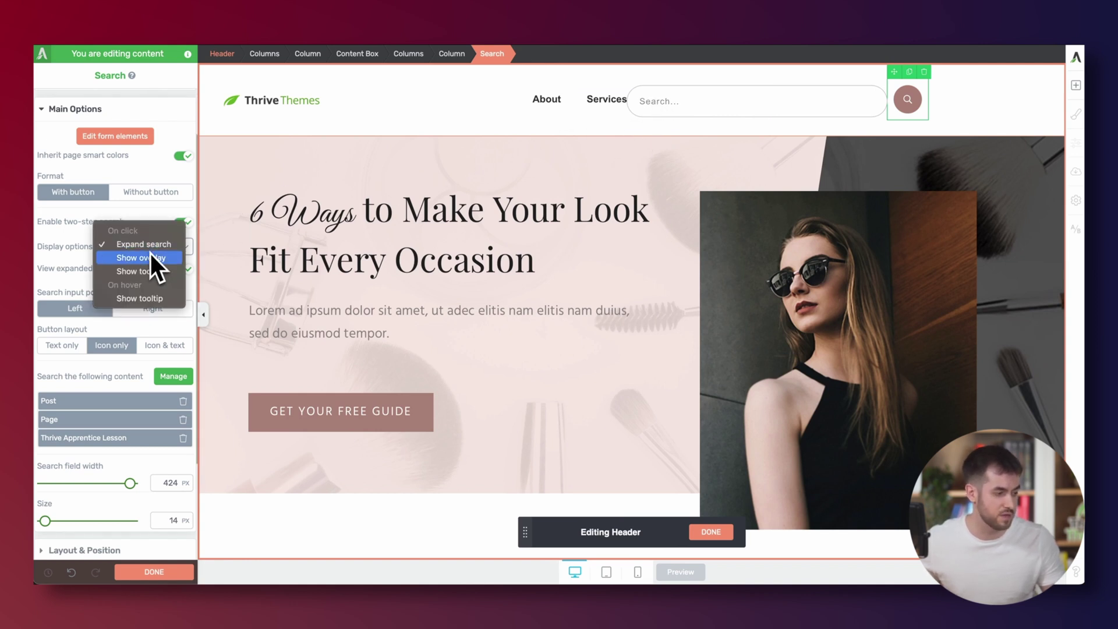
pyautogui.click(149, 273)
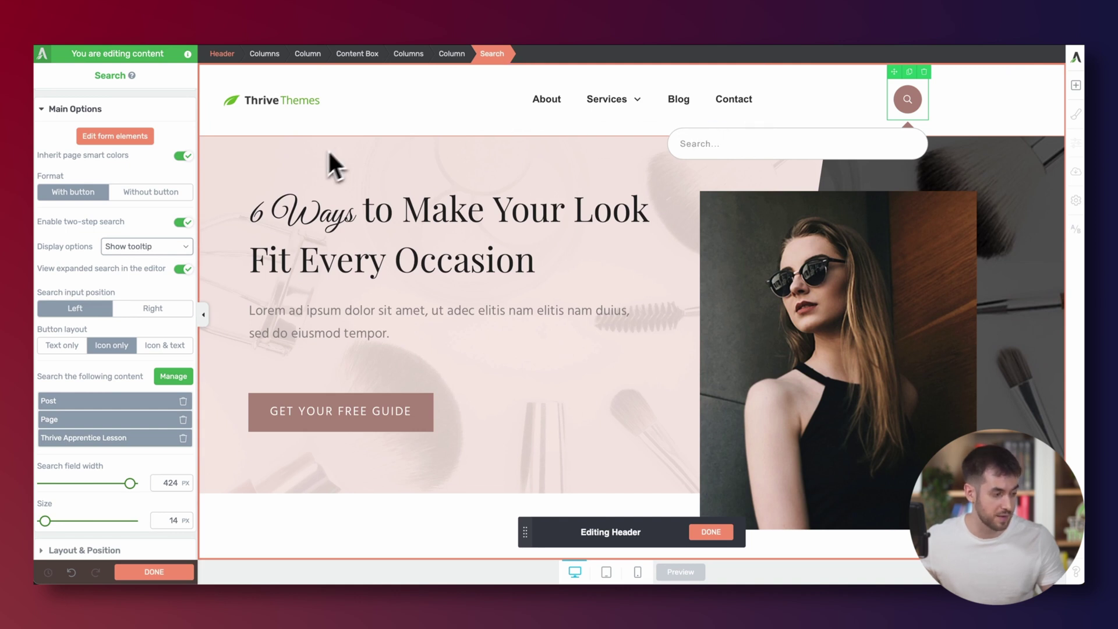
pyautogui.click(153, 247)
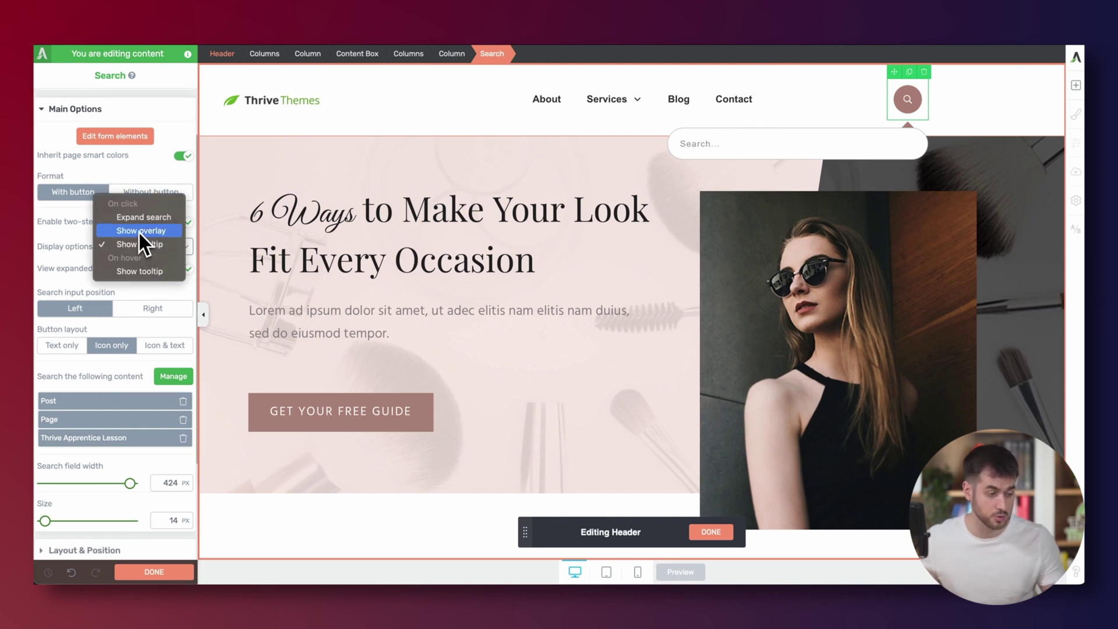
pyautogui.click(138, 232)
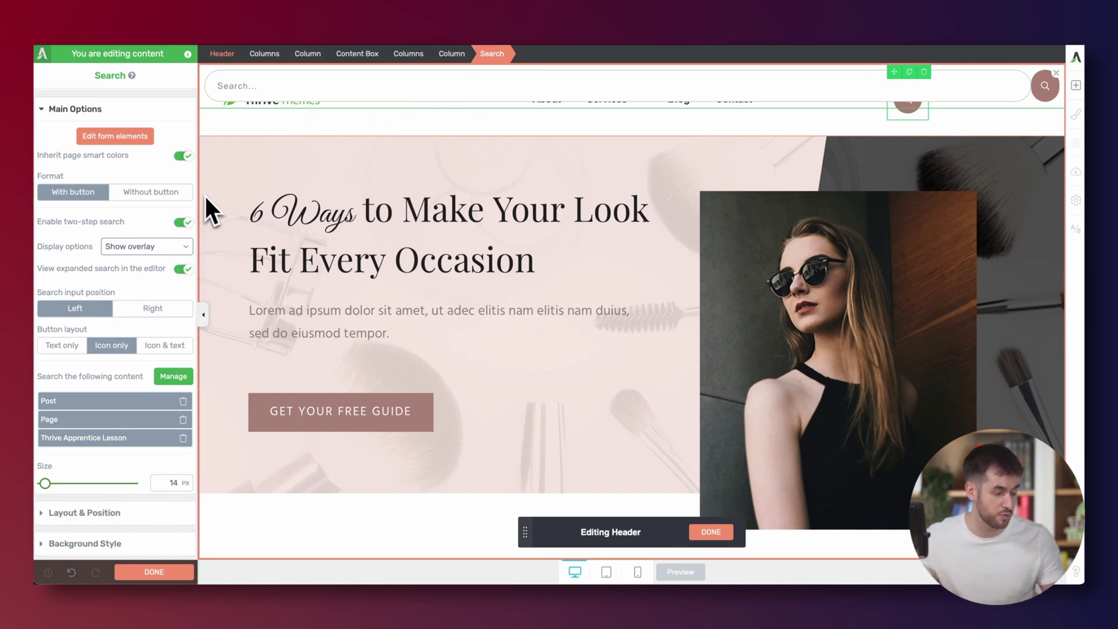
pyautogui.click(124, 247)
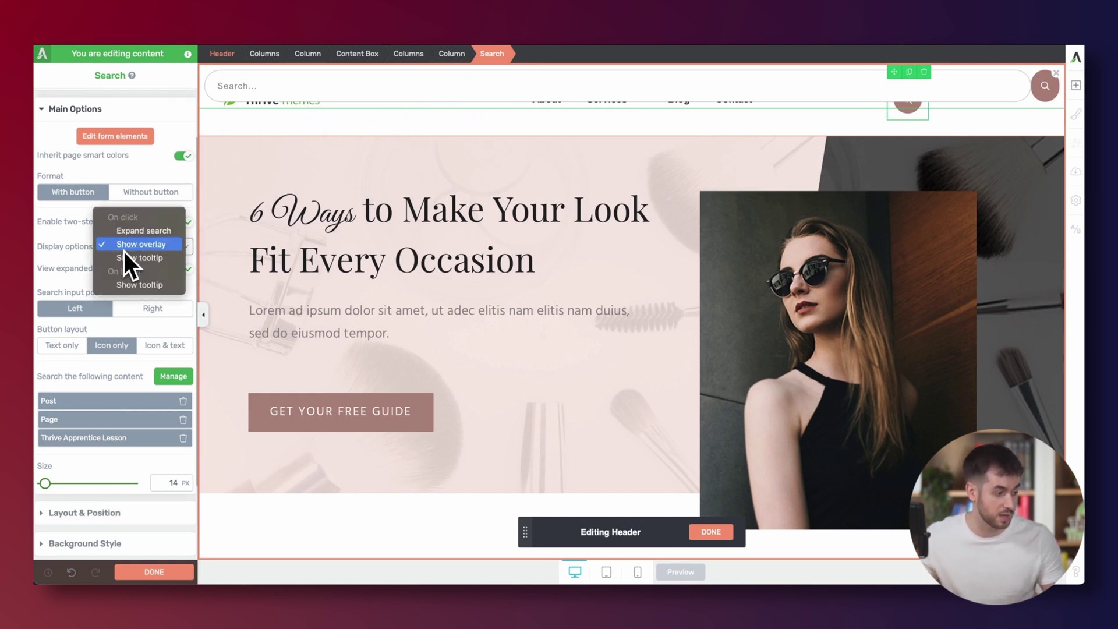
pyautogui.click(138, 284)
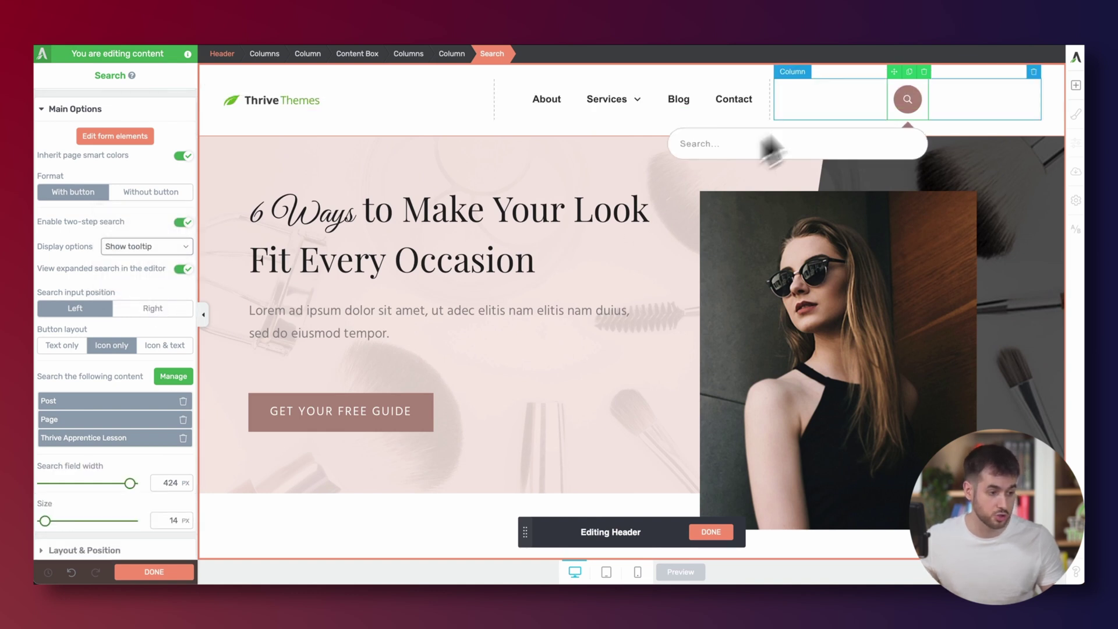
pyautogui.click(152, 247)
pyautogui.click(151, 218)
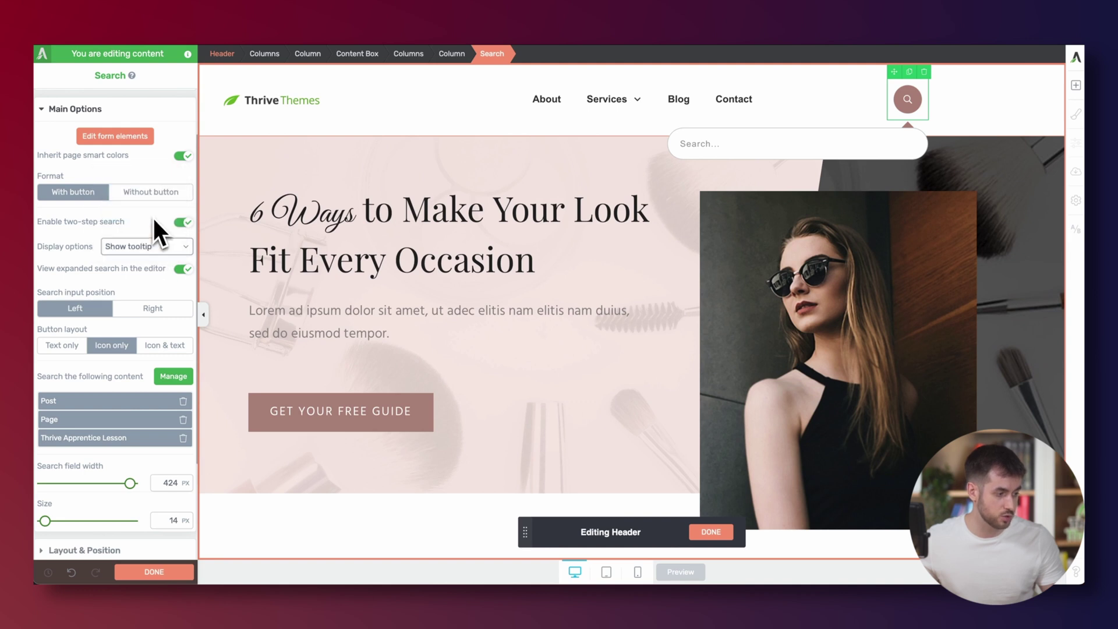
pyautogui.click(158, 573)
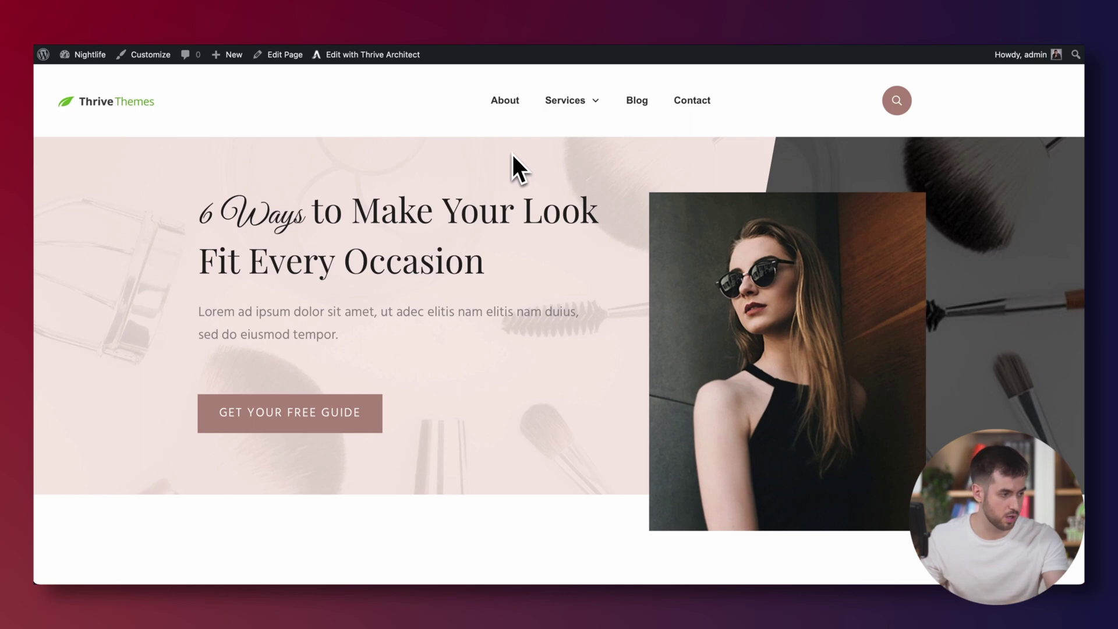
# - On the live page, open the tooltip search field from the round header search icon
pyautogui.click(897, 100)
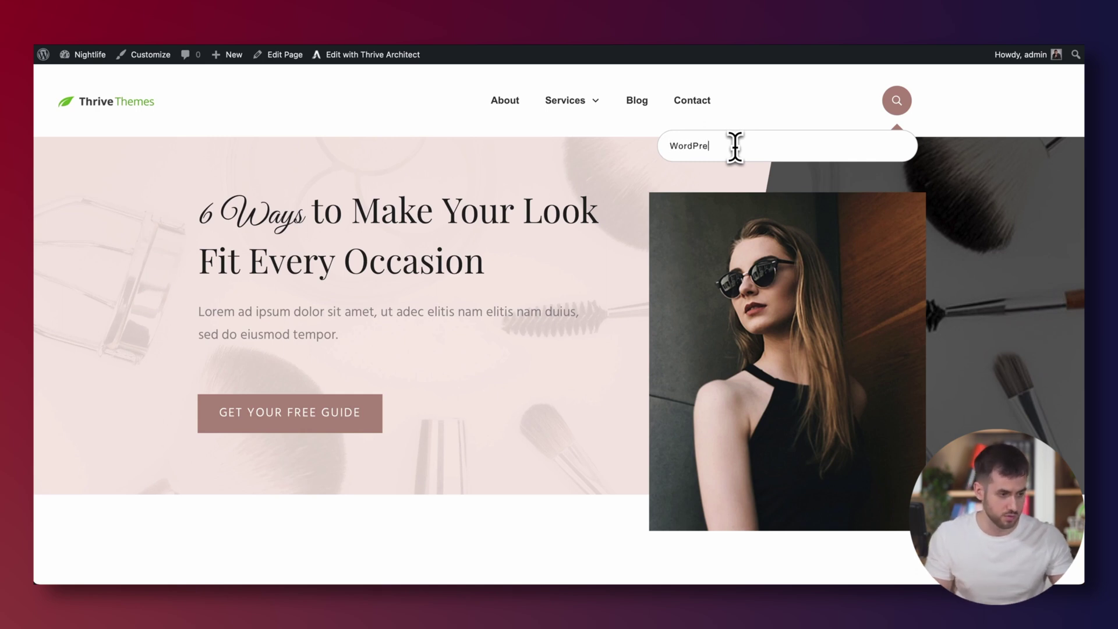
# - Submit the 'WordPress' search and scroll through the five matching results
pyautogui.press('Return')
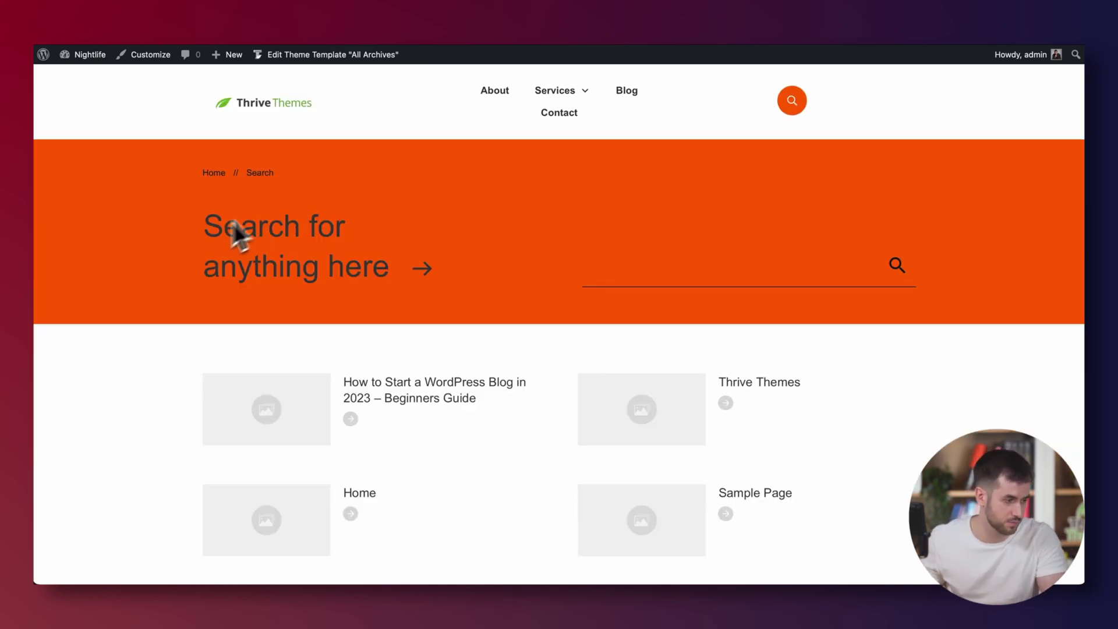
pyautogui.scroll(-2, 143, 296)
pyautogui.scroll(-2, 144, 294)
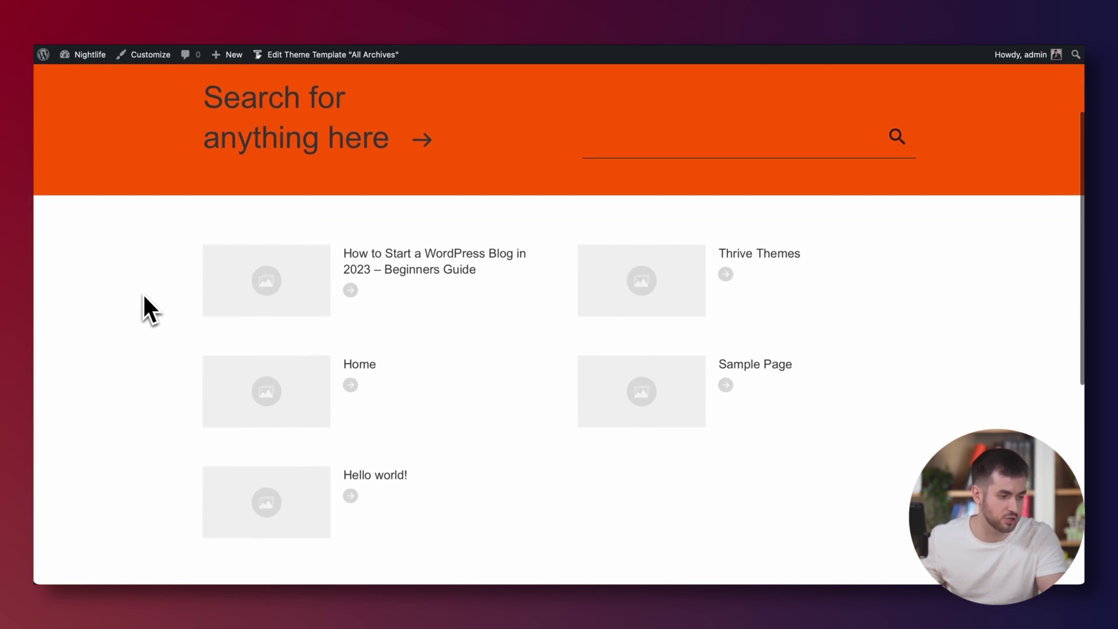
pyautogui.scroll(4, 143, 294)
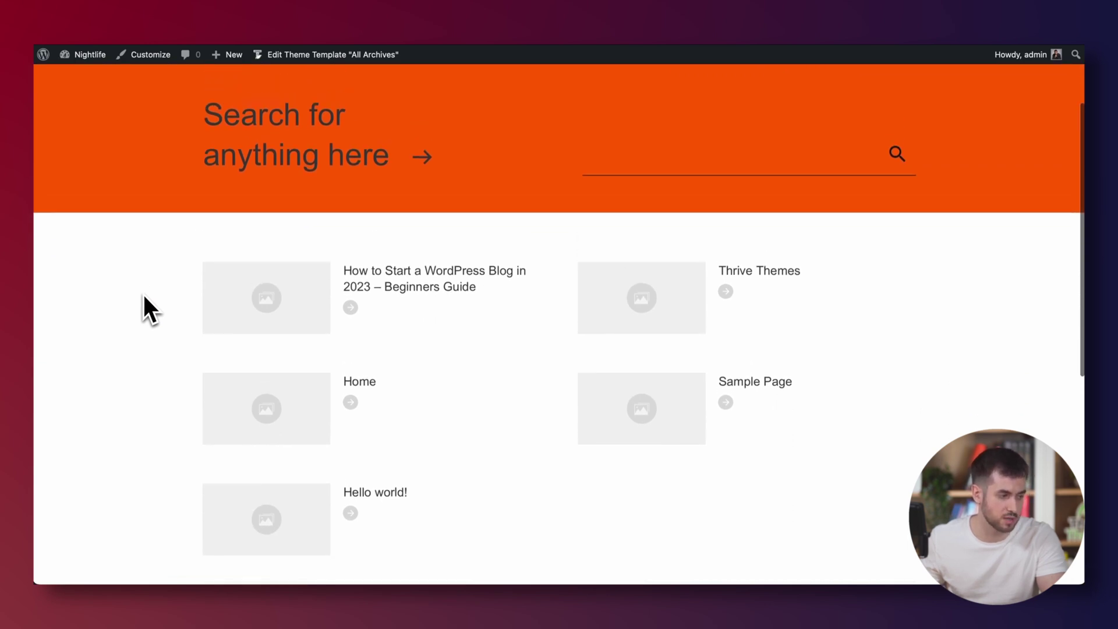
pyautogui.scroll(-3, 143, 295)
pyautogui.scroll(-3, 142, 292)
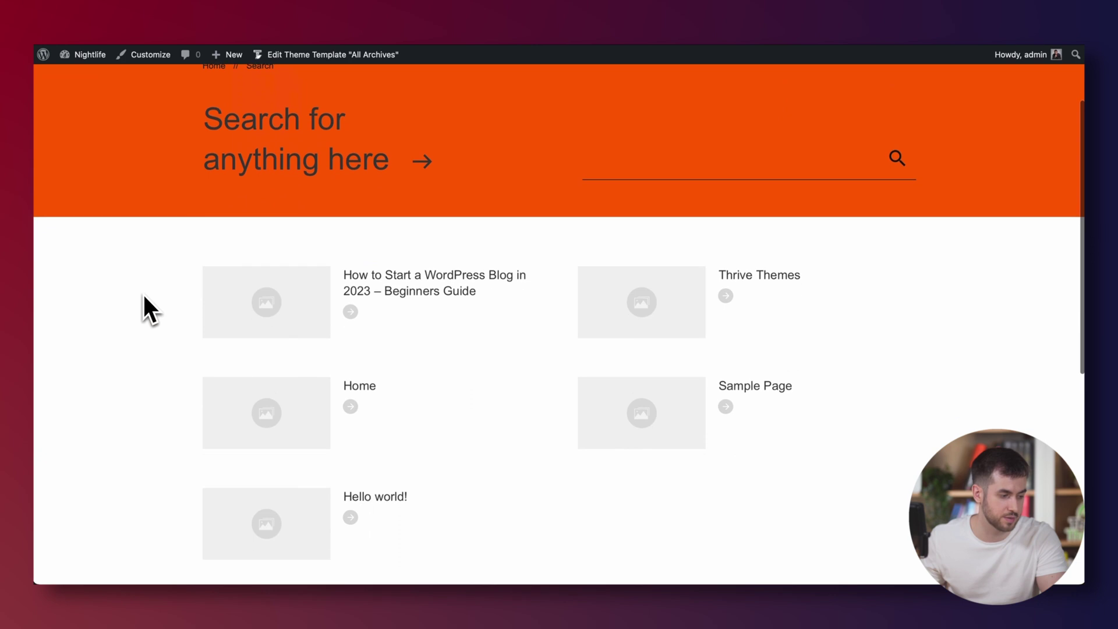
pyautogui.scroll(1, 142, 293)
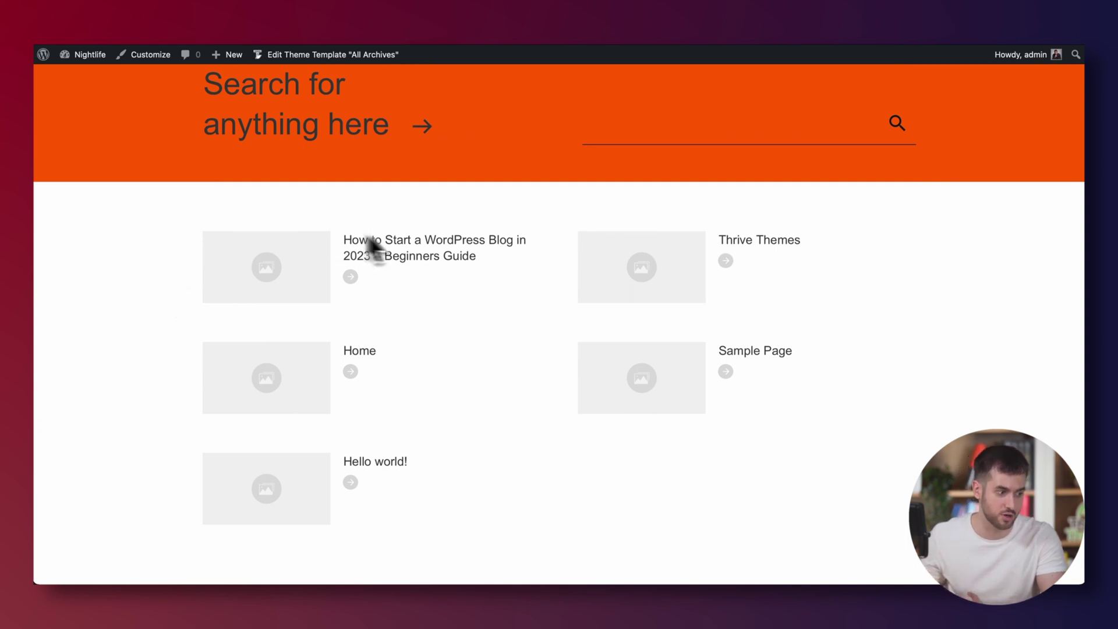
pyautogui.scroll(3, 176, 253)
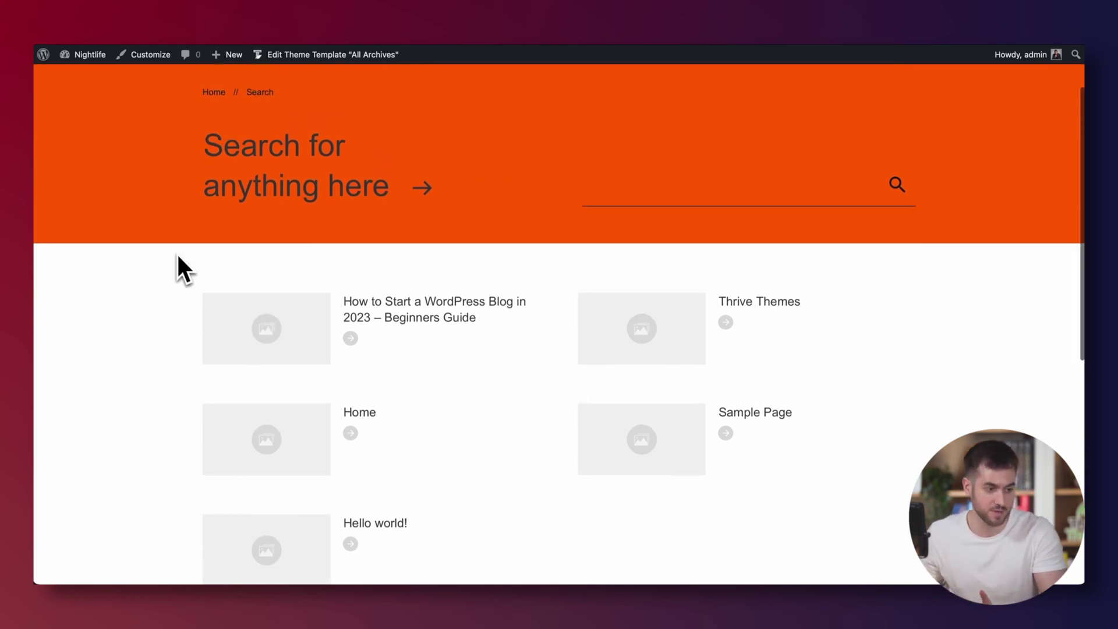
pyautogui.scroll(-5, 177, 254)
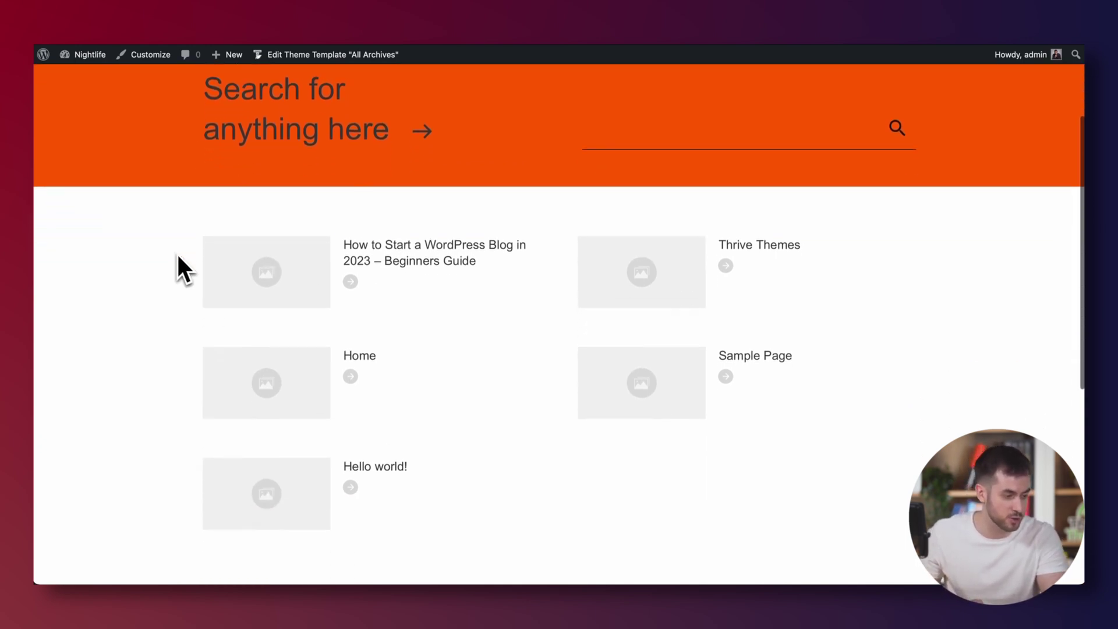
pyautogui.scroll(6, 178, 269)
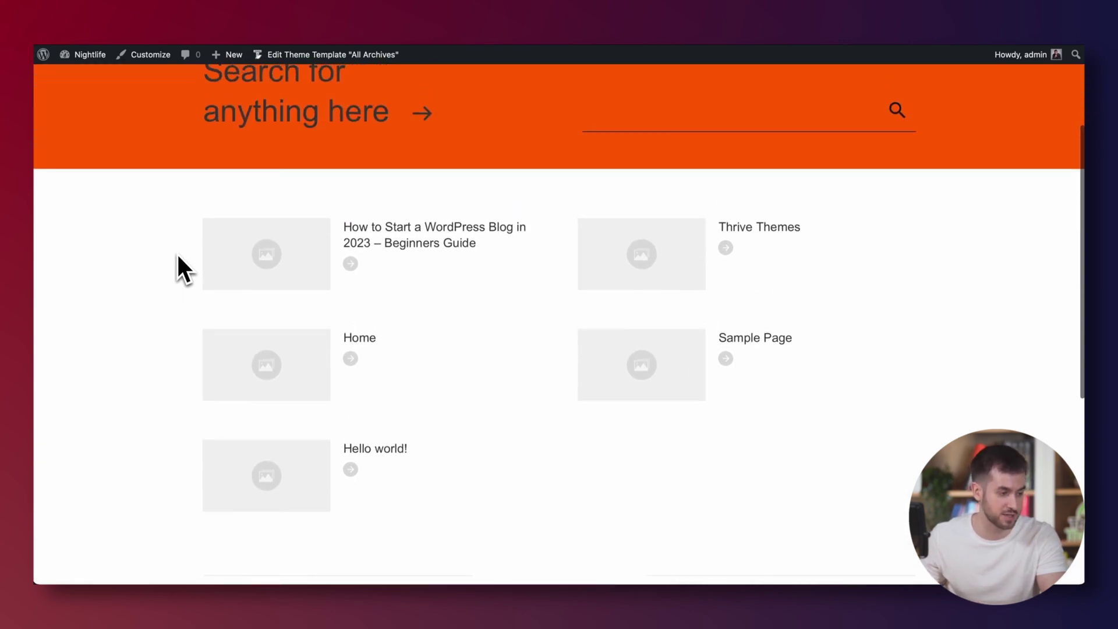
pyautogui.scroll(-2, 177, 254)
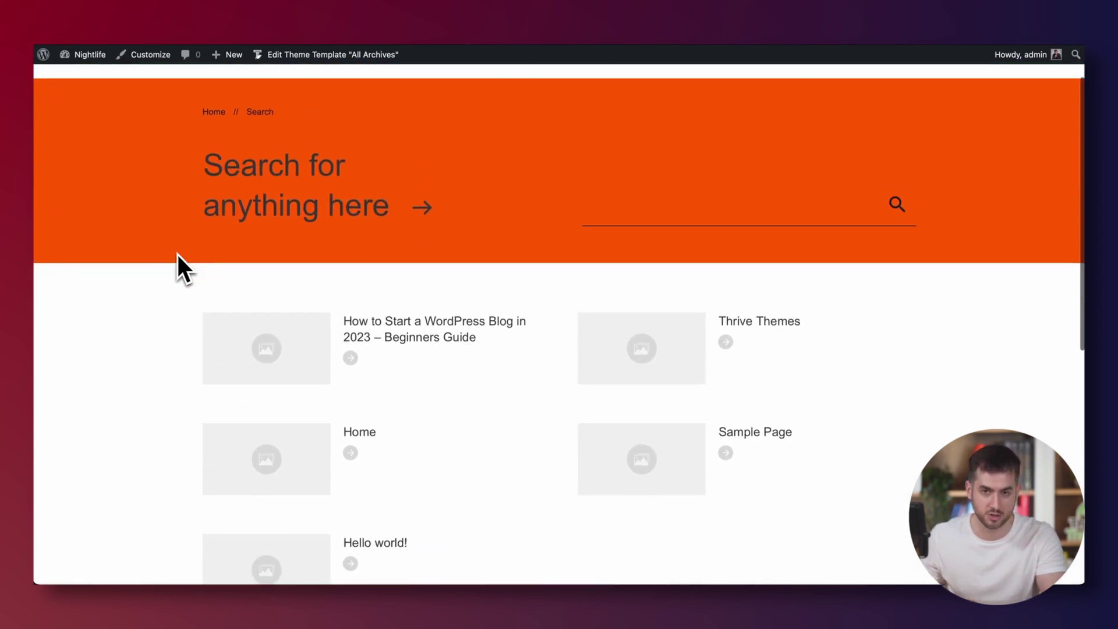